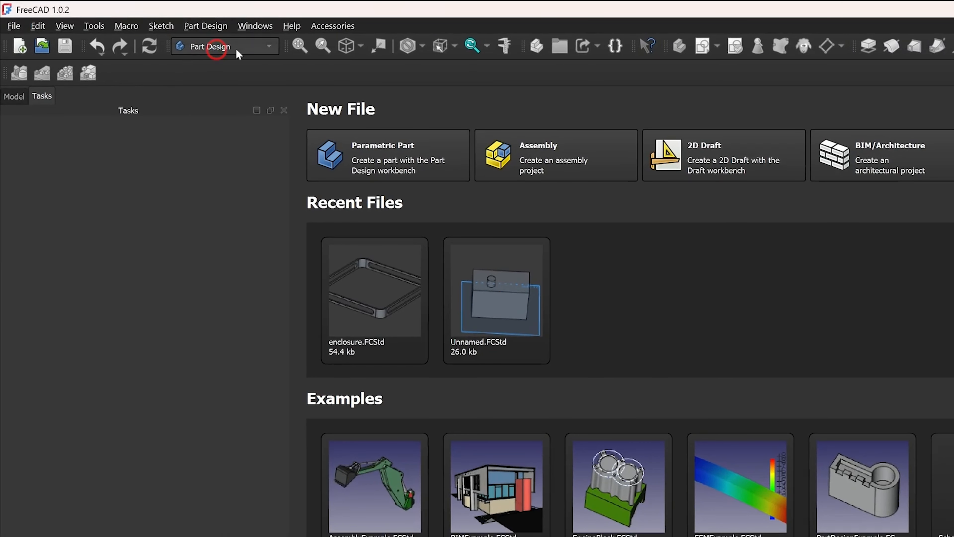
# - Switch to the Part Design workbench and create a new document containing a body
pyautogui.click(148, 31)
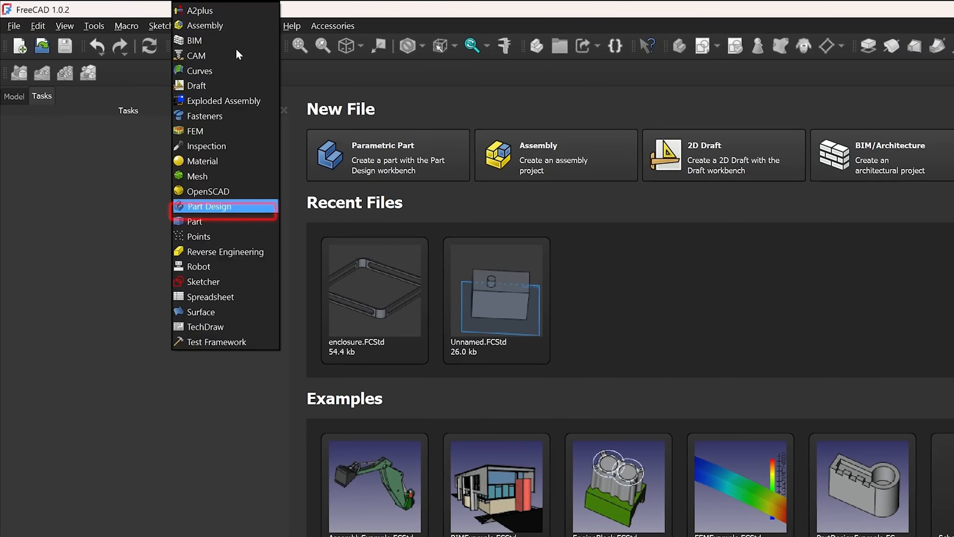
pyautogui.click(224, 210)
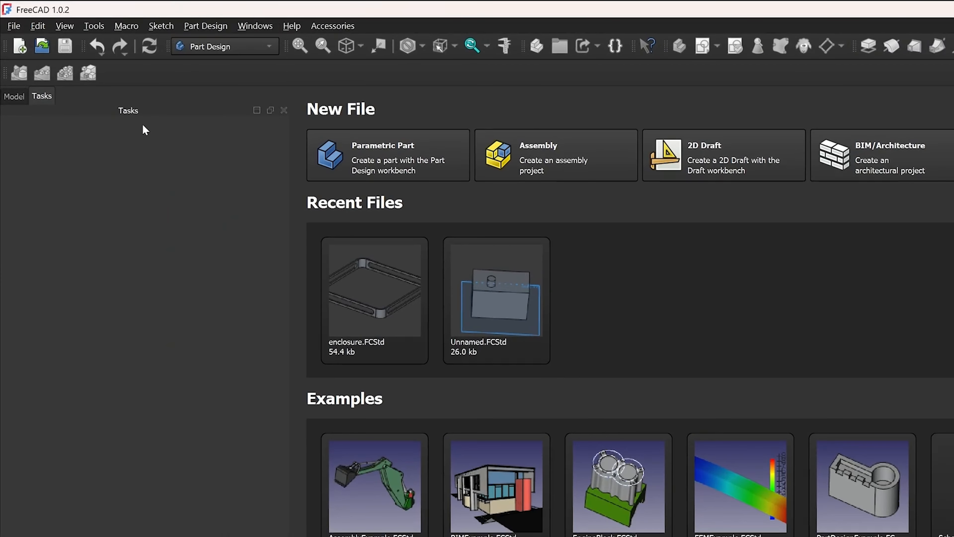
pyautogui.click(20, 46)
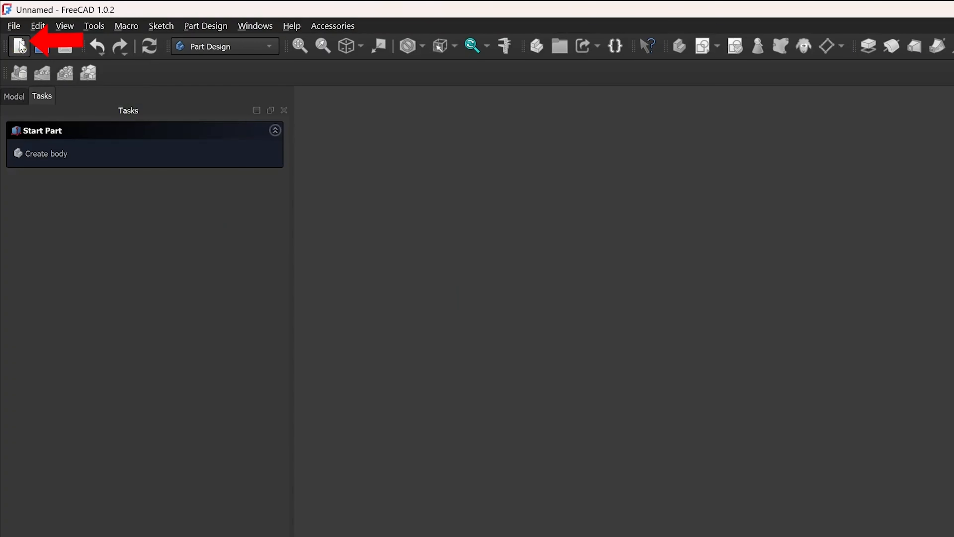
pyautogui.click(66, 153)
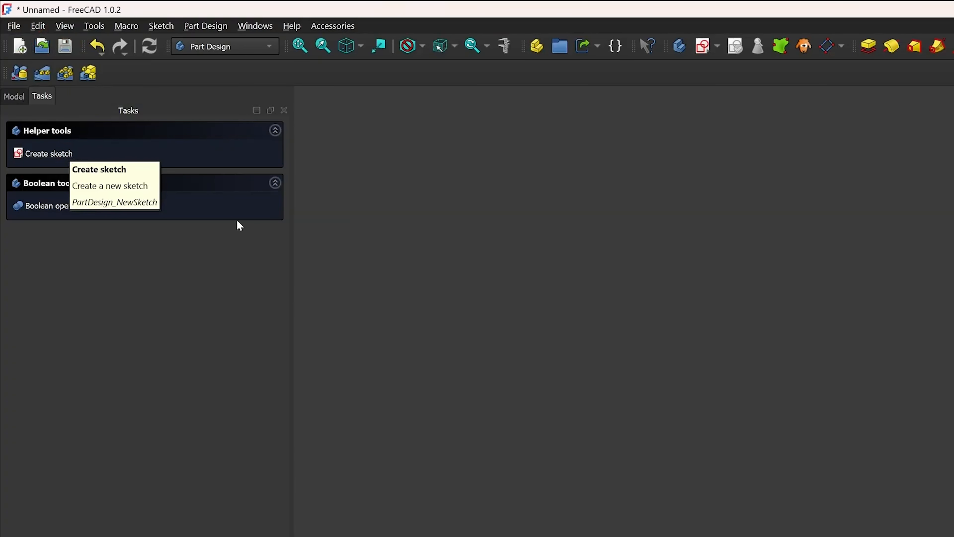
# - Show the body's origin so its base planes and axes are displayed in the 3D view
pyautogui.click(15, 96)
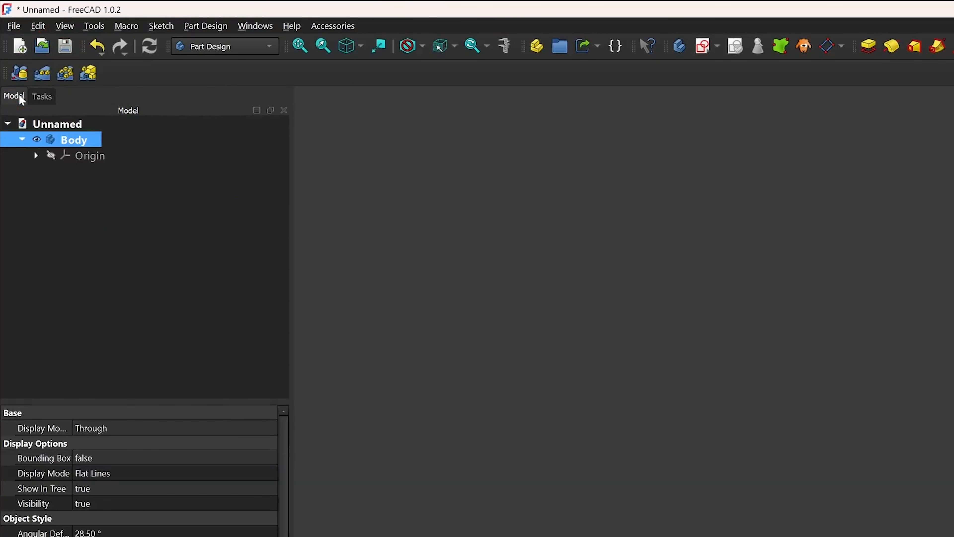
pyautogui.click(51, 156)
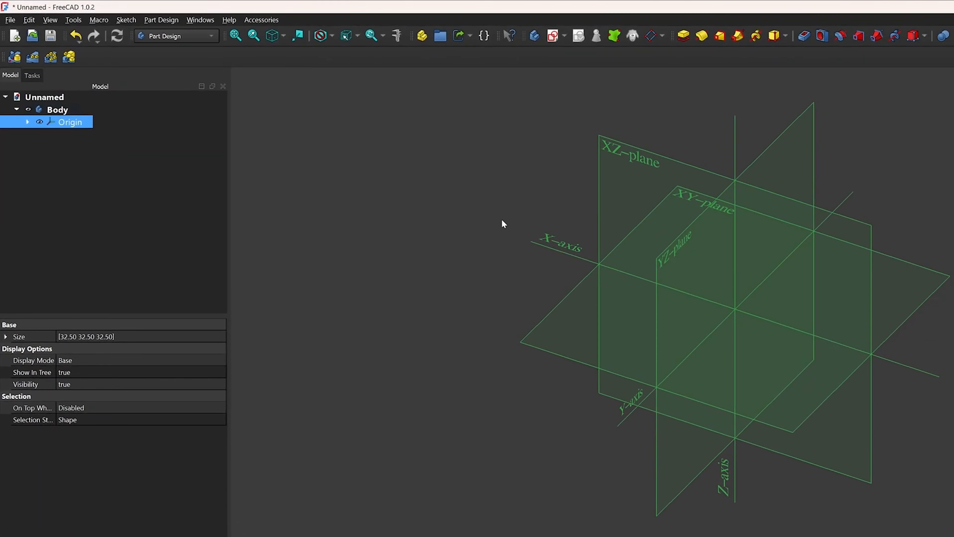
pyautogui.click(432, 196)
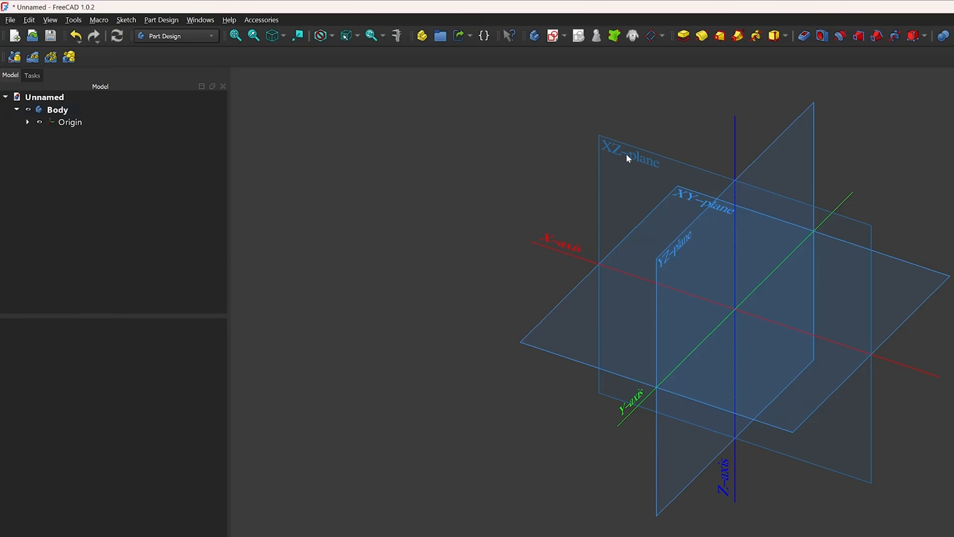
# - Create a datum plane attached to the XZ plane in Plane face mode
pyautogui.click(655, 39)
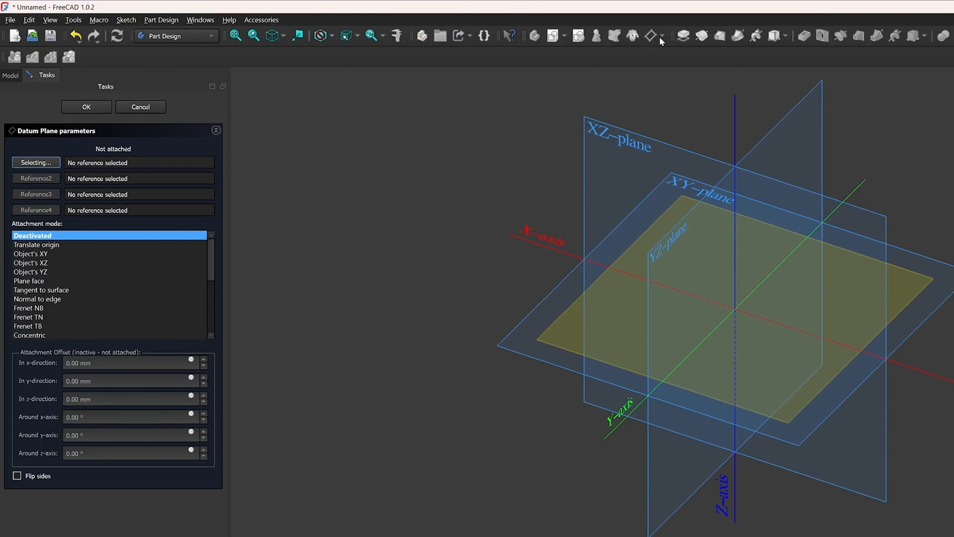
pyautogui.click(625, 139)
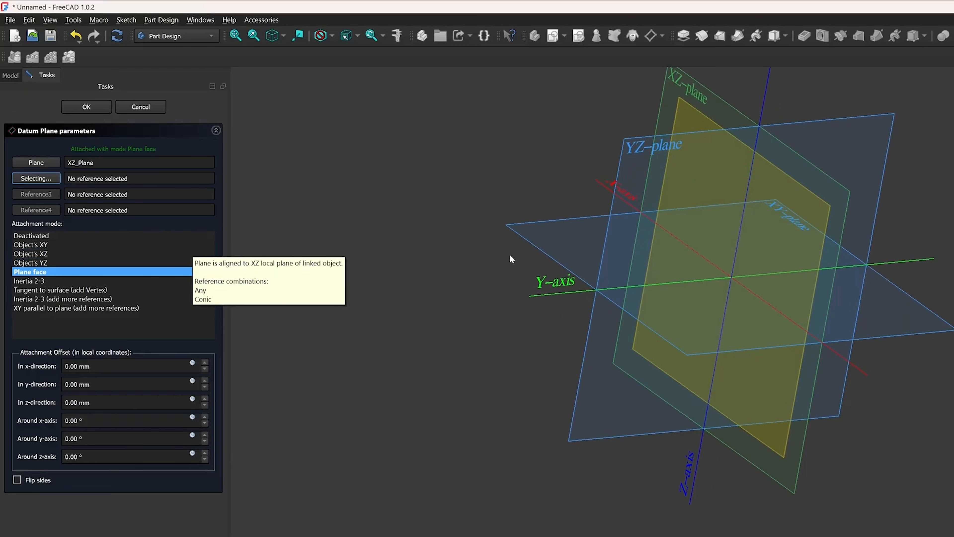
pyautogui.click(87, 107)
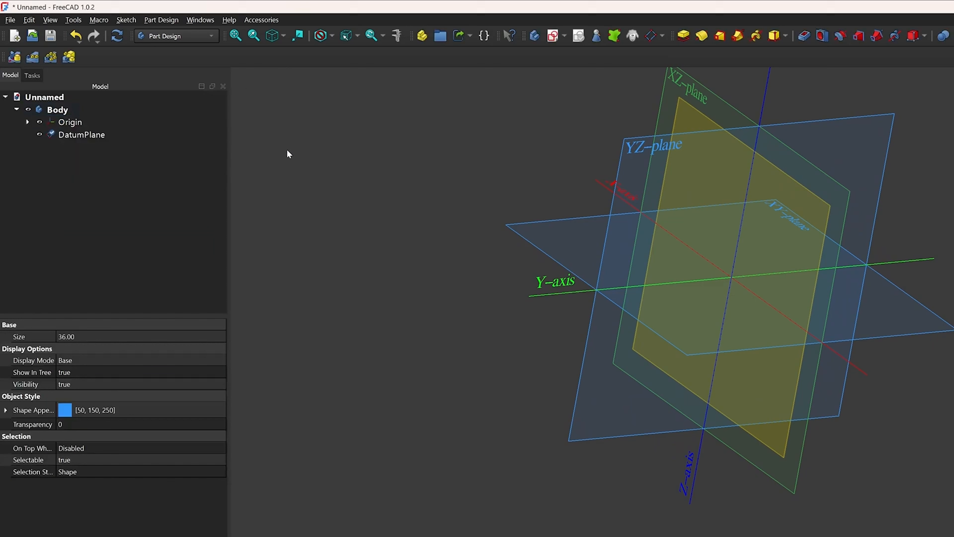
pyautogui.click(204, 134)
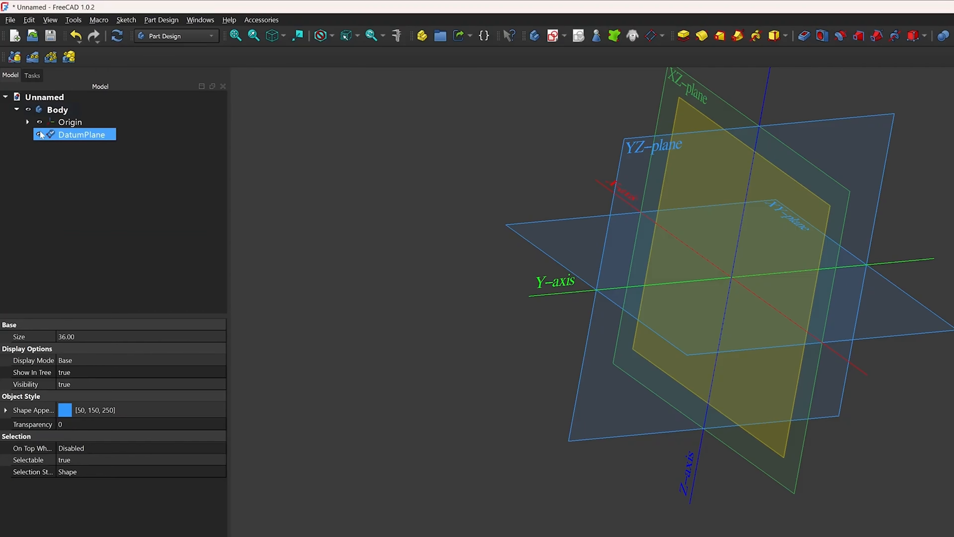
# - Edit the XZ-attached datum plane and set its attachment offset in the z-direction to 38 mm
pyautogui.click(65, 136)
pyautogui.rightClick(65, 136)
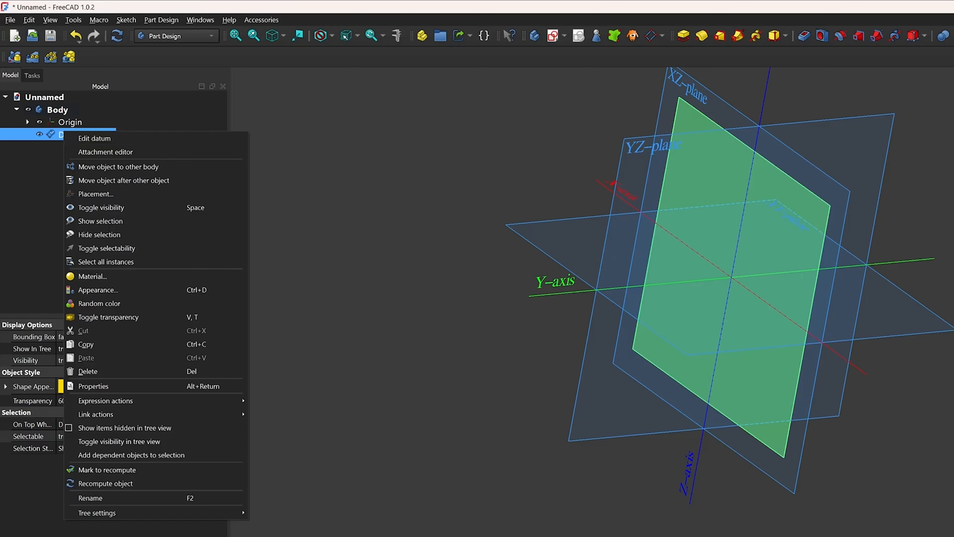
pyautogui.click(108, 138)
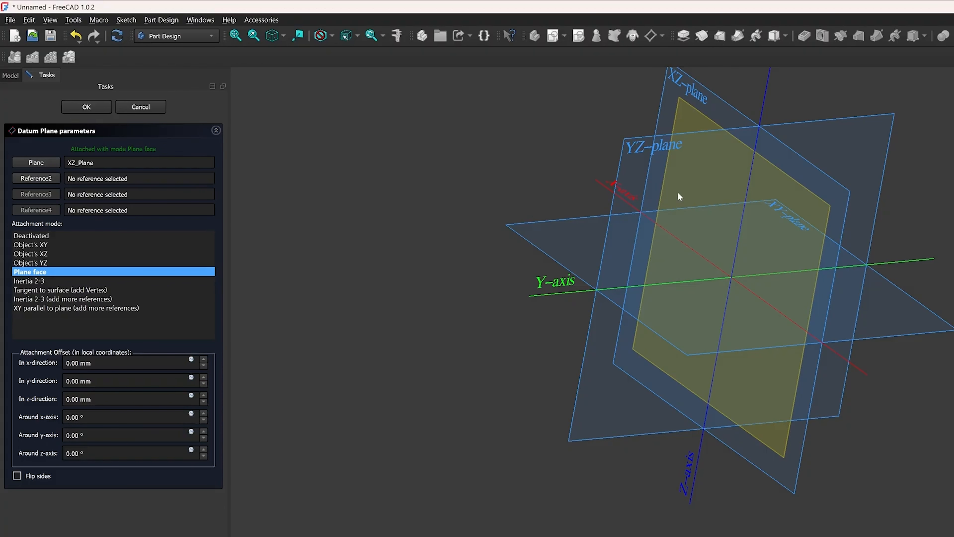
pyautogui.moveTo(724, 156); pyautogui.dragTo(288, 355, button='middle')
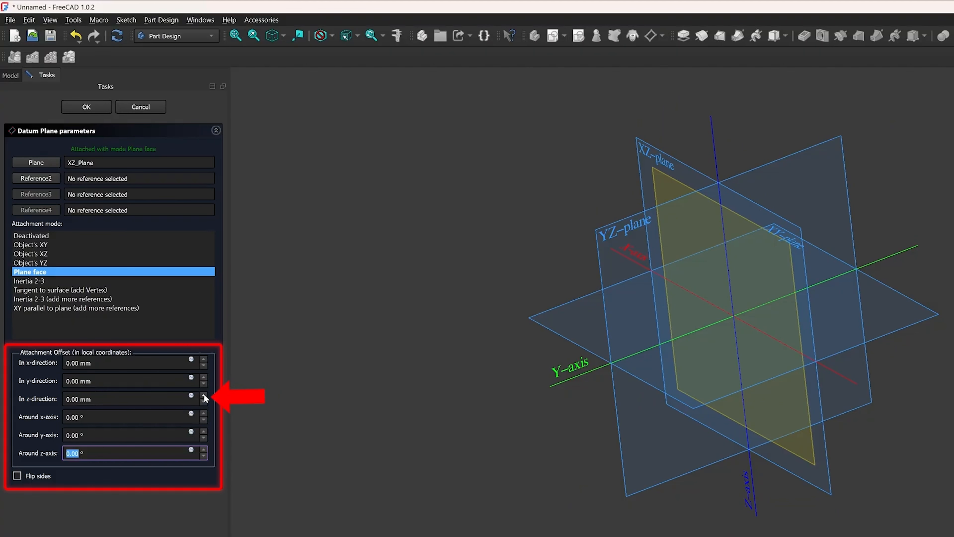
pyautogui.moveTo(203, 395); pyautogui.dragTo(203, 396)
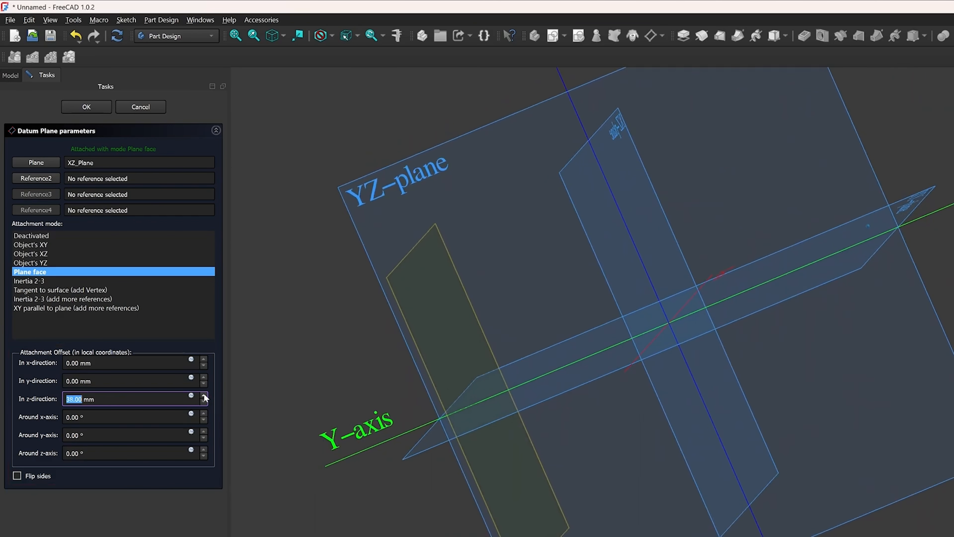
pyautogui.click(86, 107)
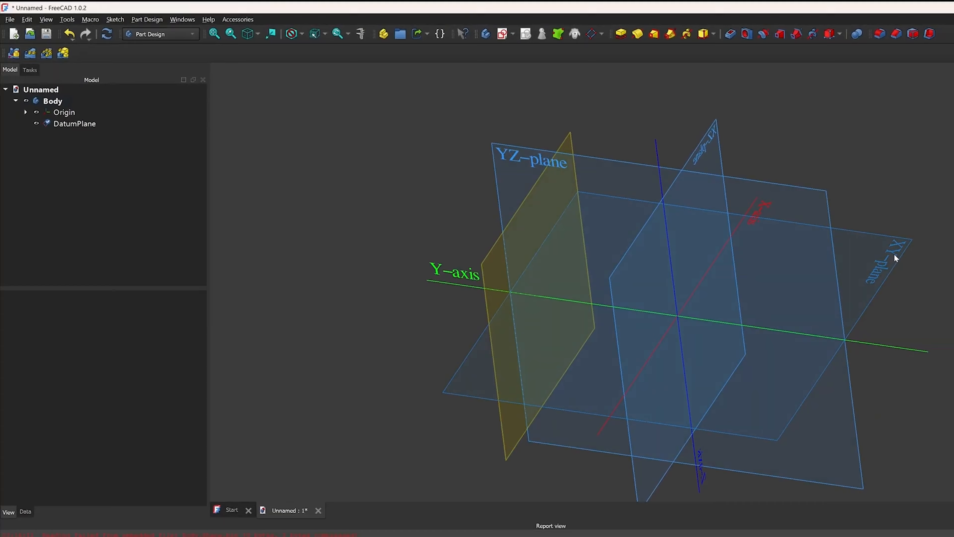
# - Create a second datum plane attached to the XY plane with a z-direction offset of 19 mm
pyautogui.click(590, 34)
pyautogui.click(932, 249)
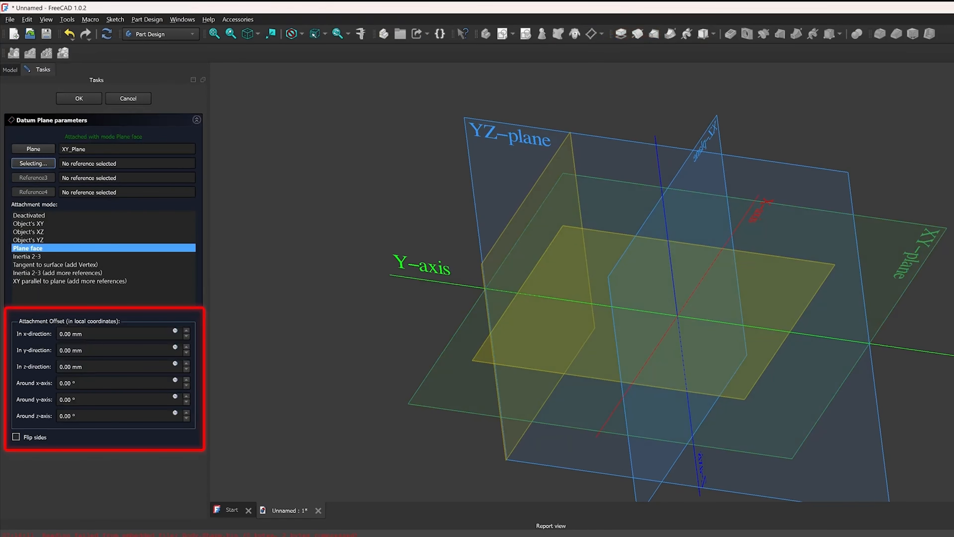
pyautogui.click(186, 363)
pyautogui.click(186, 363)
pyautogui.click(187, 363)
pyautogui.click(186, 363)
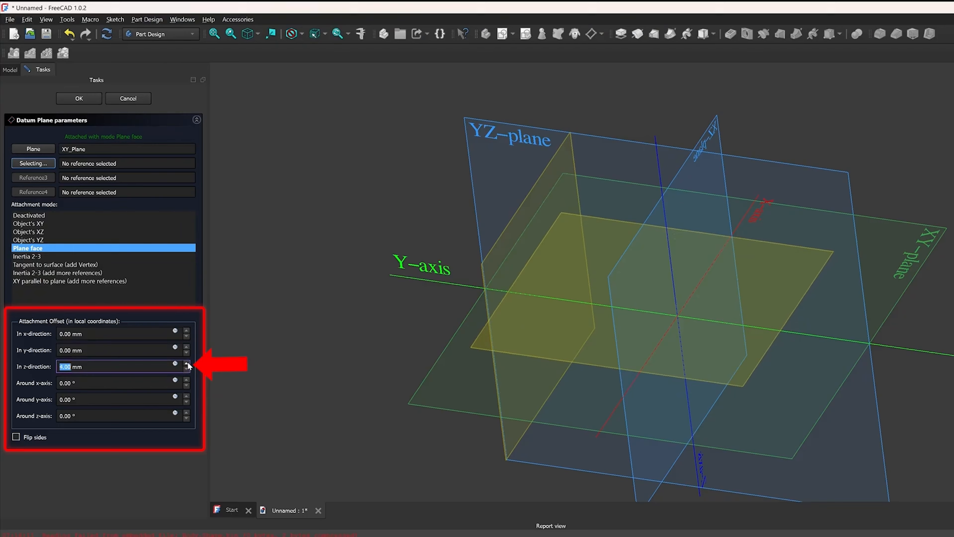
pyautogui.moveTo(188, 362); pyautogui.dragTo(187, 362)
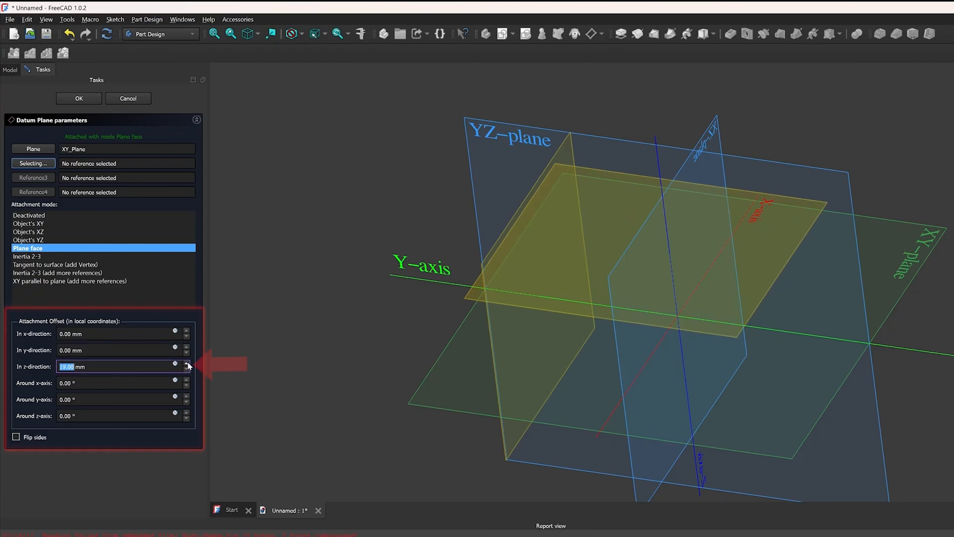
pyautogui.click(91, 99)
pyautogui.click(304, 128)
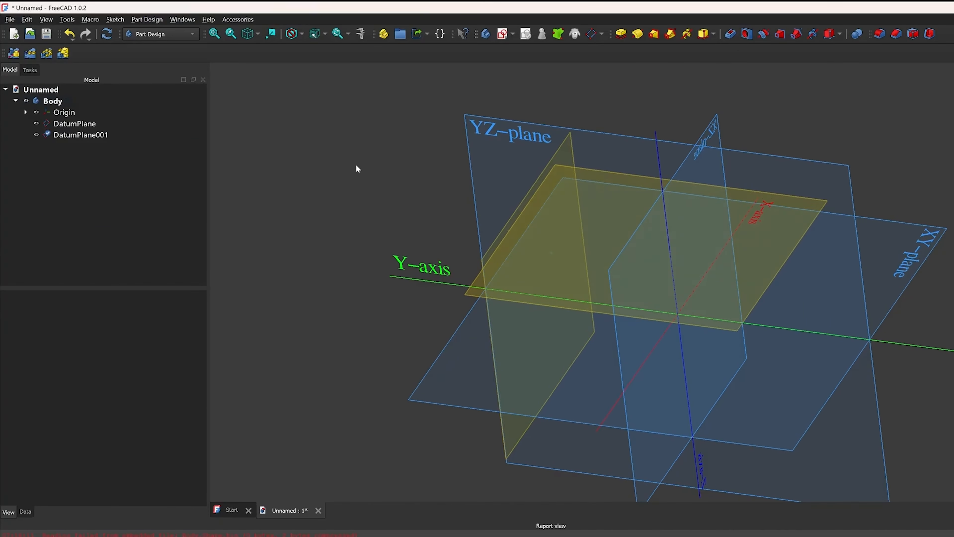
pyautogui.moveTo(356, 166); pyautogui.dragTo(667, 225, button='middle')
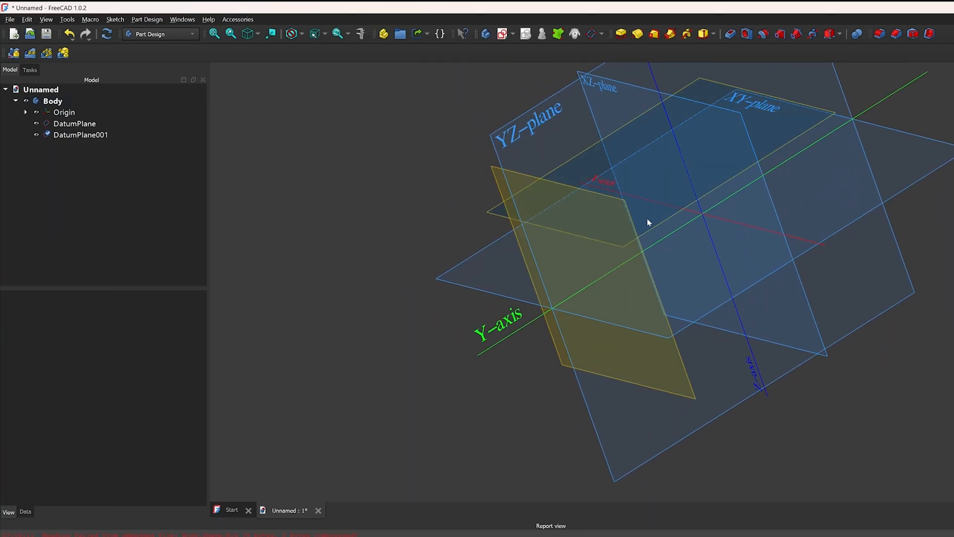
pyautogui.press('Up')
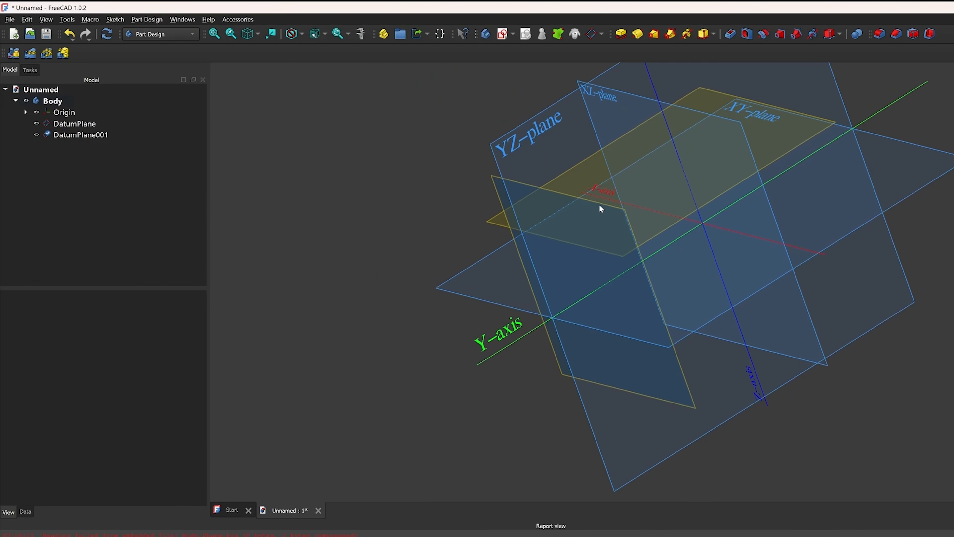
pyautogui.moveTo(600, 205)
pyautogui.mouseDown(button='middle')
pyautogui.moveTo(614, 208)
pyautogui.moveTo(602, 199)
pyautogui.mouseUp(button='middle')
pyautogui.moveTo(412, 170); pyautogui.dragTo(412, 195, button='middle')
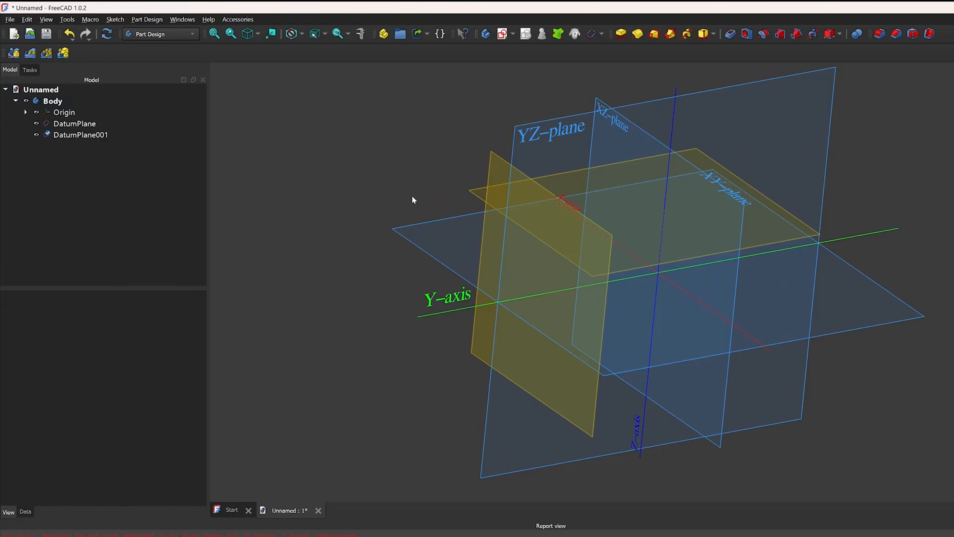
pyautogui.click(591, 33)
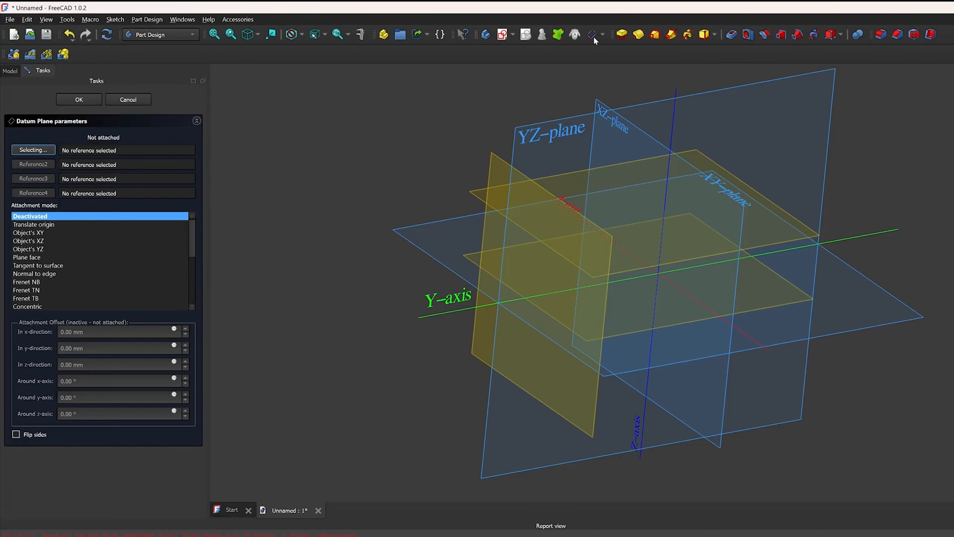
pyautogui.click(533, 136)
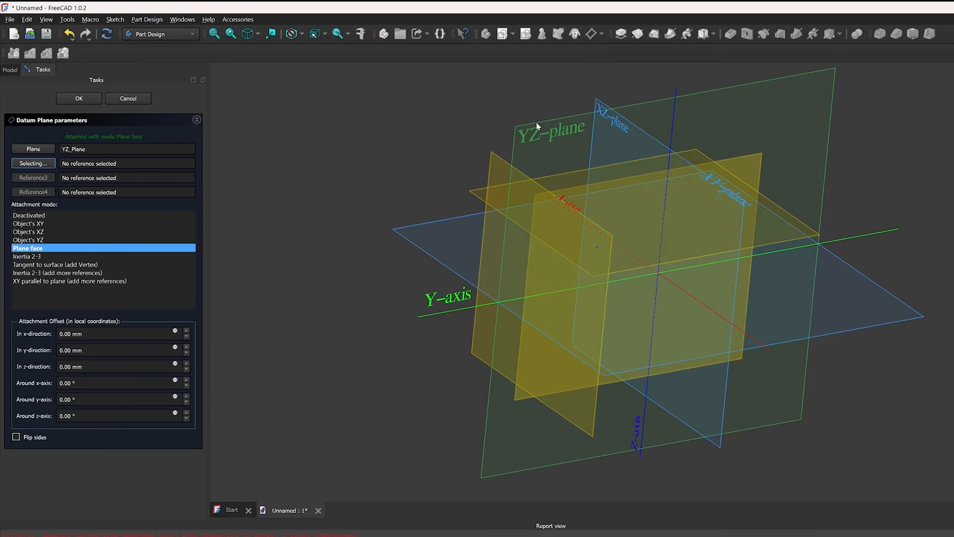
pyautogui.moveTo(536, 122); pyautogui.dragTo(548, 151, button='middle')
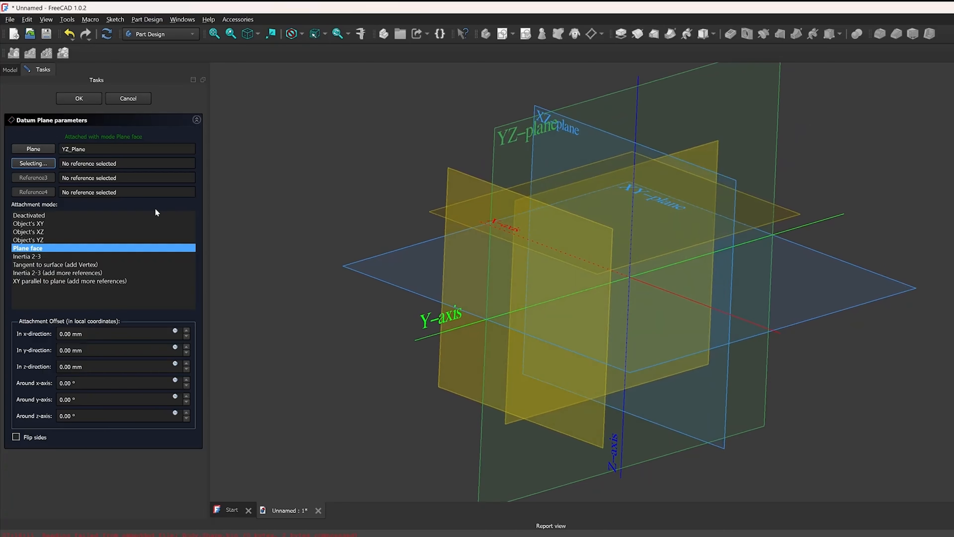
pyautogui.click(429, 335)
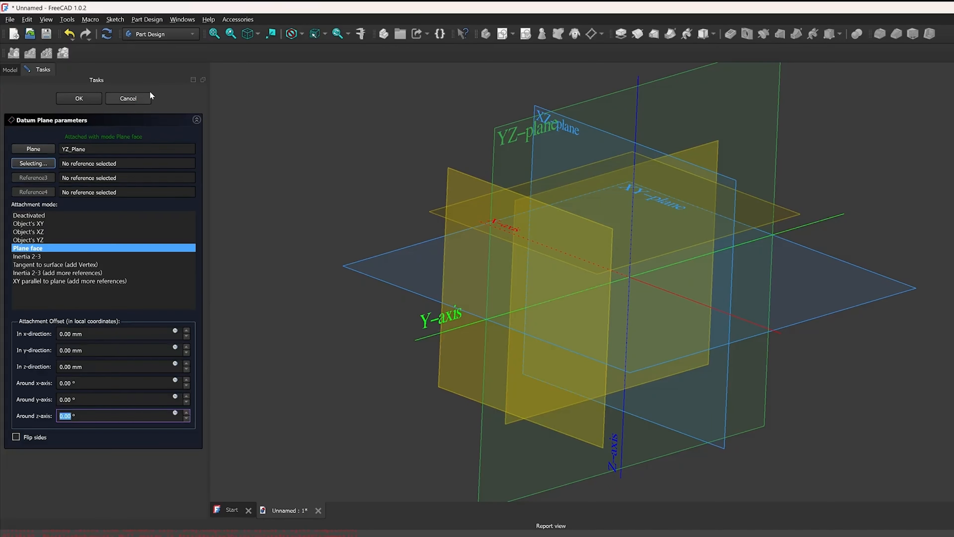
pyautogui.click(139, 97)
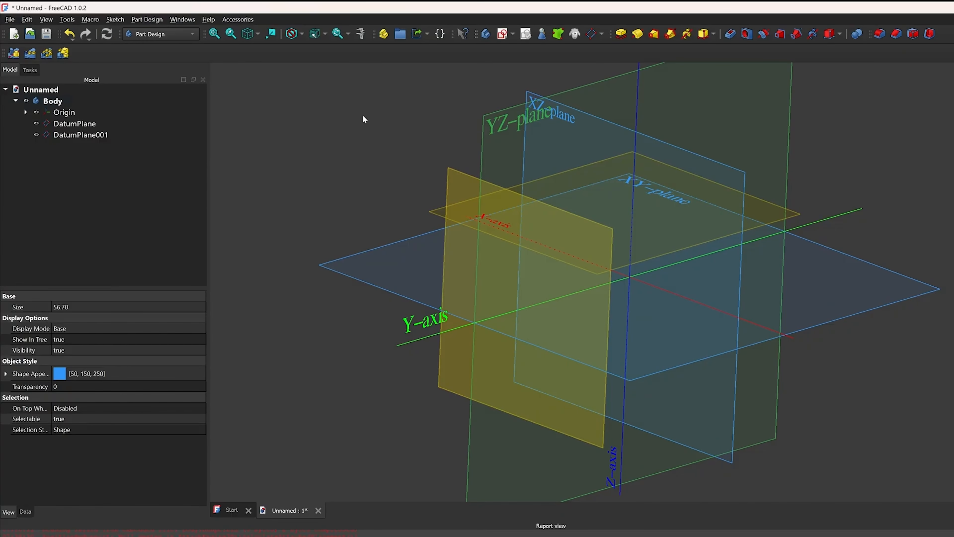
# - Start a third datum plane attached to the YZ plane and rotate it 79° around the x-axis
pyautogui.click(592, 35)
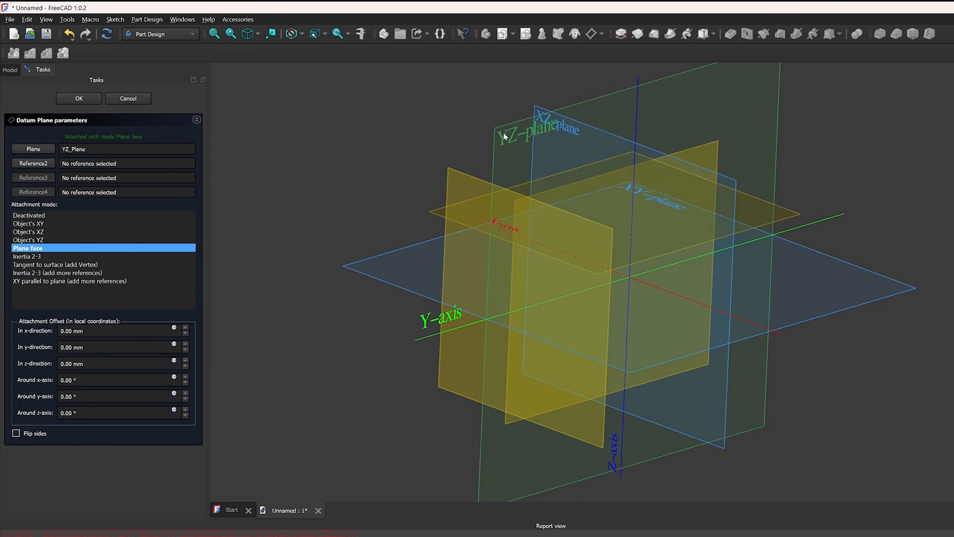
pyautogui.doubleClick(66, 380)
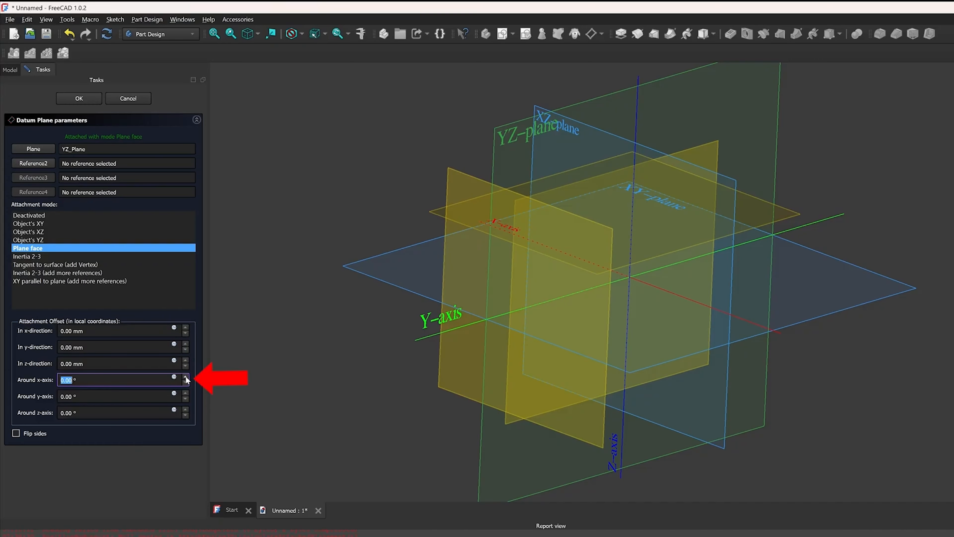
pyautogui.moveTo(185, 376); pyautogui.dragTo(187, 390)
# - Try a small rotation around the new datum plane's y-axis, reset it to 0°, and accept the plane
pyautogui.click(187, 392)
pyautogui.scroll(-13, 187, 390)
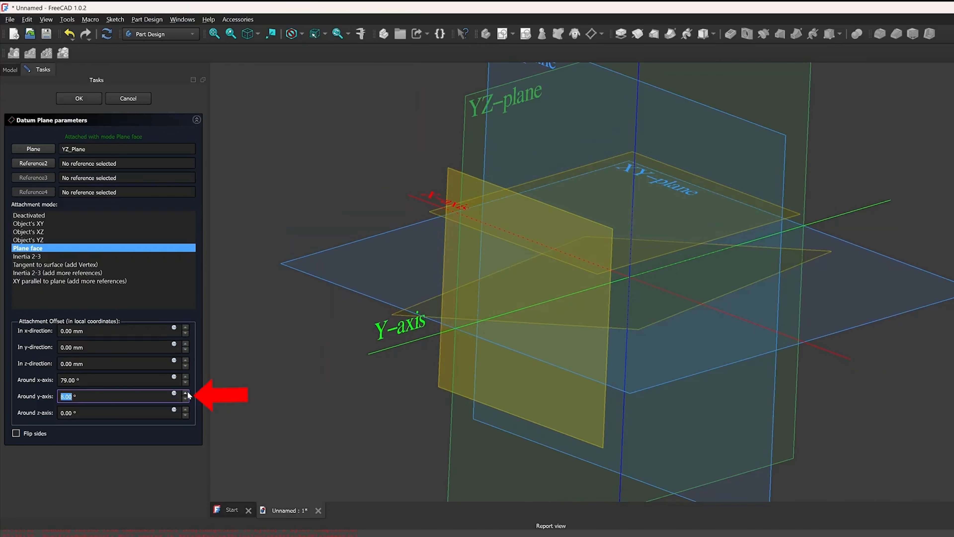
pyautogui.click(186, 398)
pyautogui.click(186, 398)
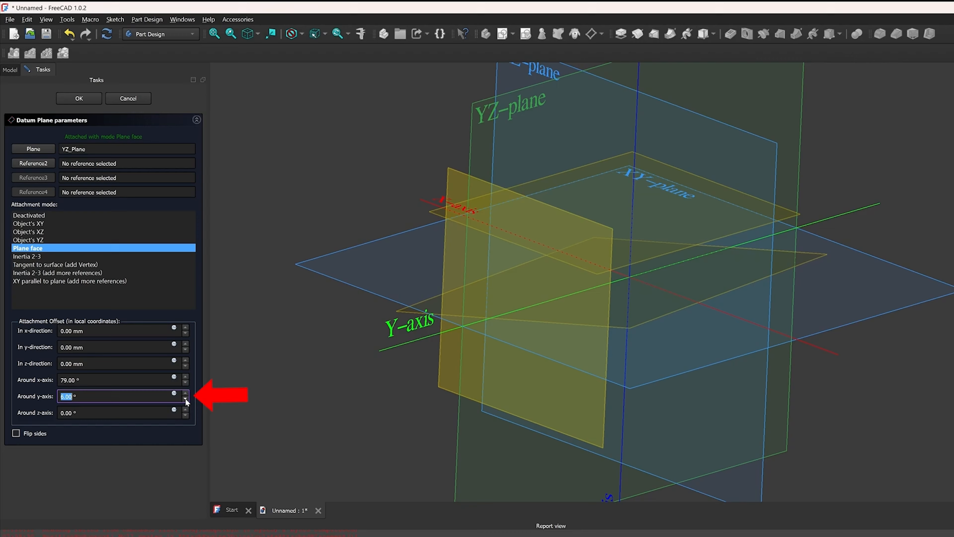
pyautogui.click(185, 398)
pyautogui.click(186, 398)
pyautogui.click(186, 398)
pyautogui.click(186, 398)
pyautogui.click(185, 399)
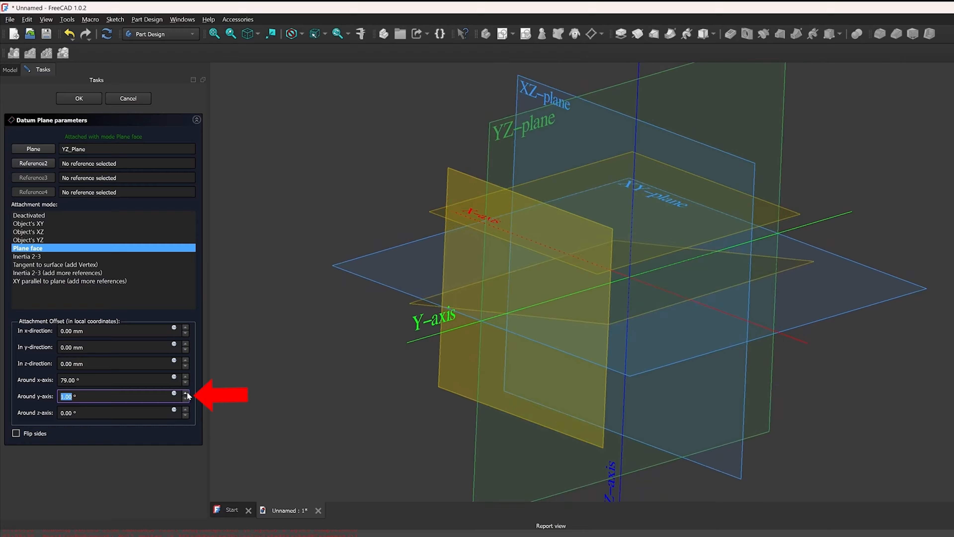
pyautogui.click(186, 399)
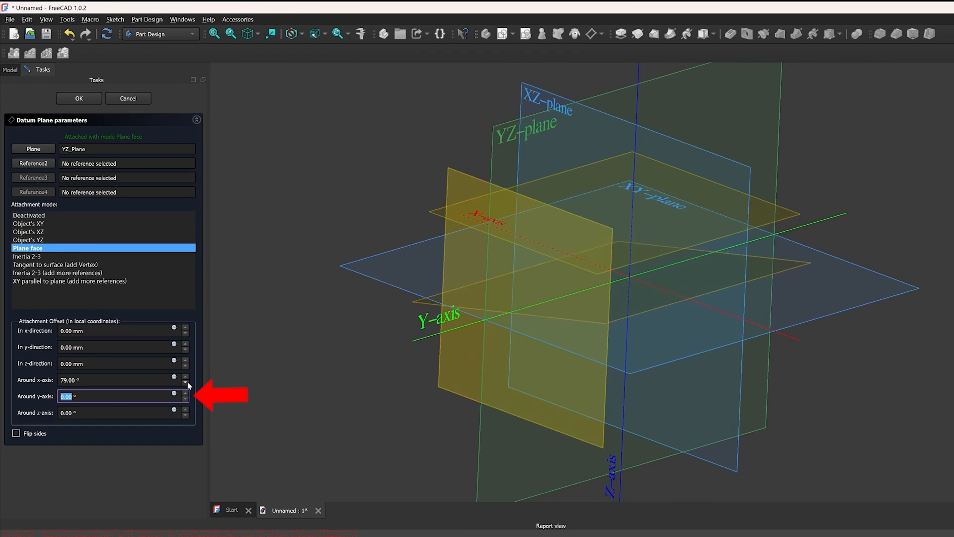
pyautogui.click(96, 101)
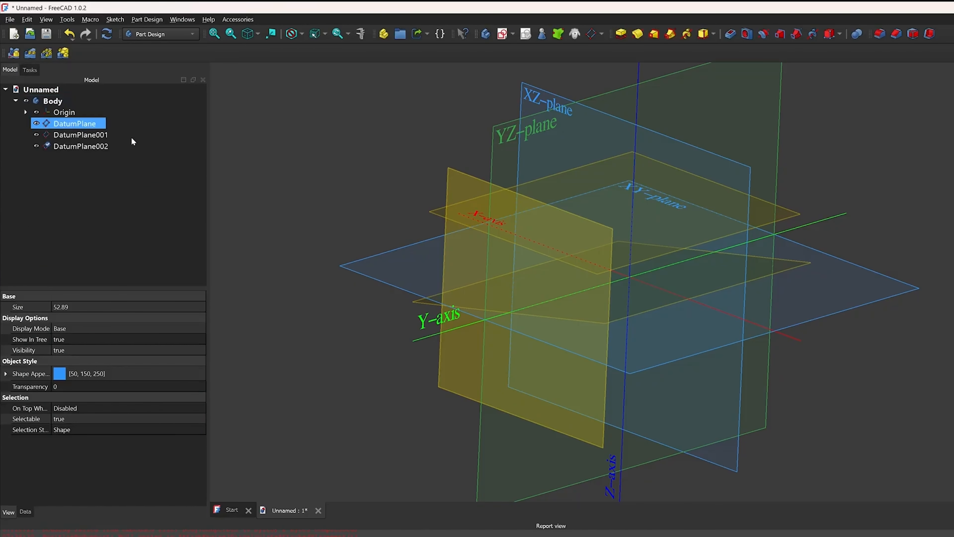
# - Delete all three existing datum planes from the body
pyautogui.click(103, 146)
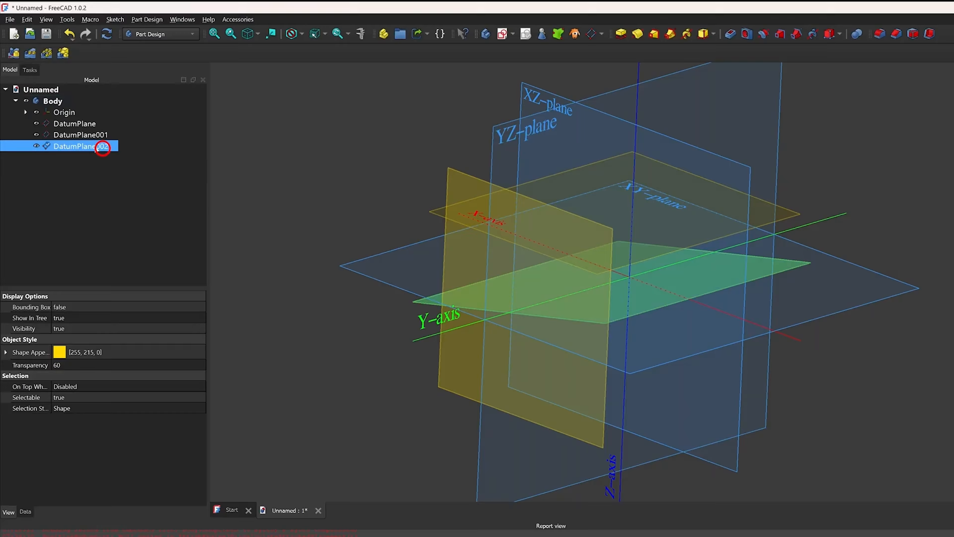
pyautogui.rightClick(96, 147)
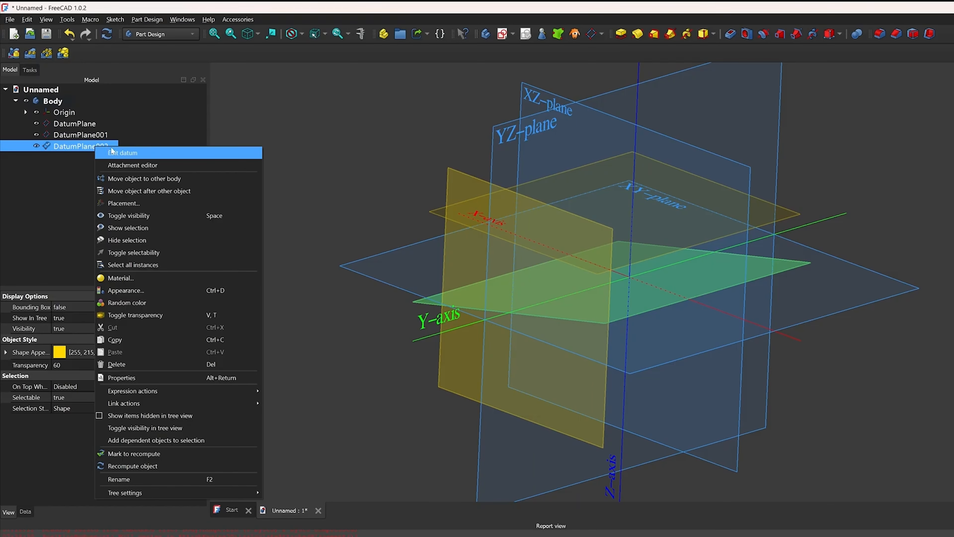
pyautogui.click(147, 366)
pyautogui.click(79, 125)
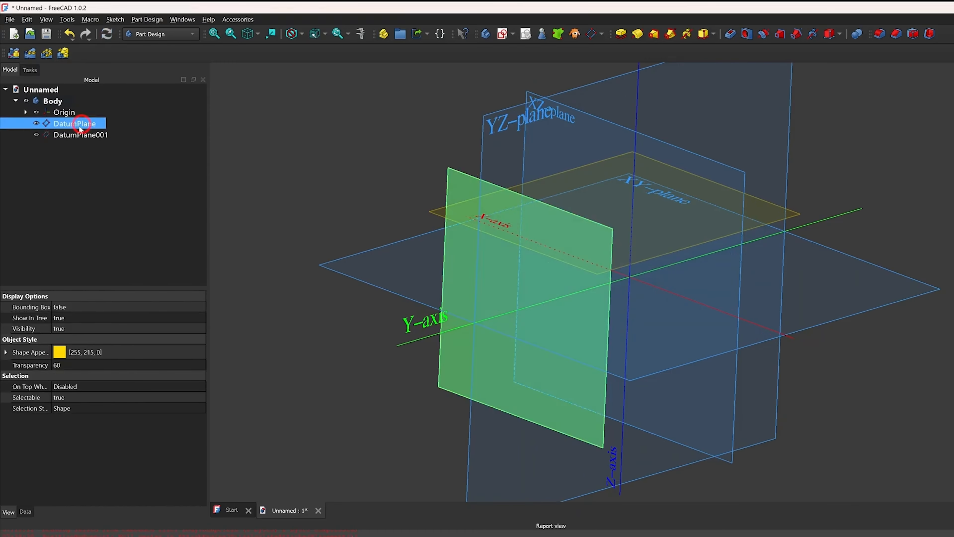
pyautogui.rightClick(80, 127)
pyautogui.click(127, 342)
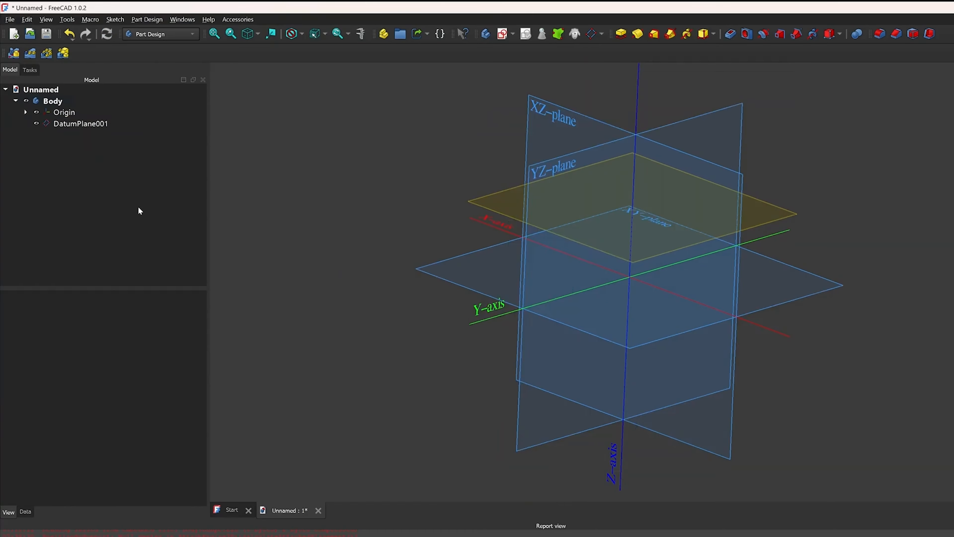
pyautogui.click(90, 125)
pyautogui.rightClick(91, 127)
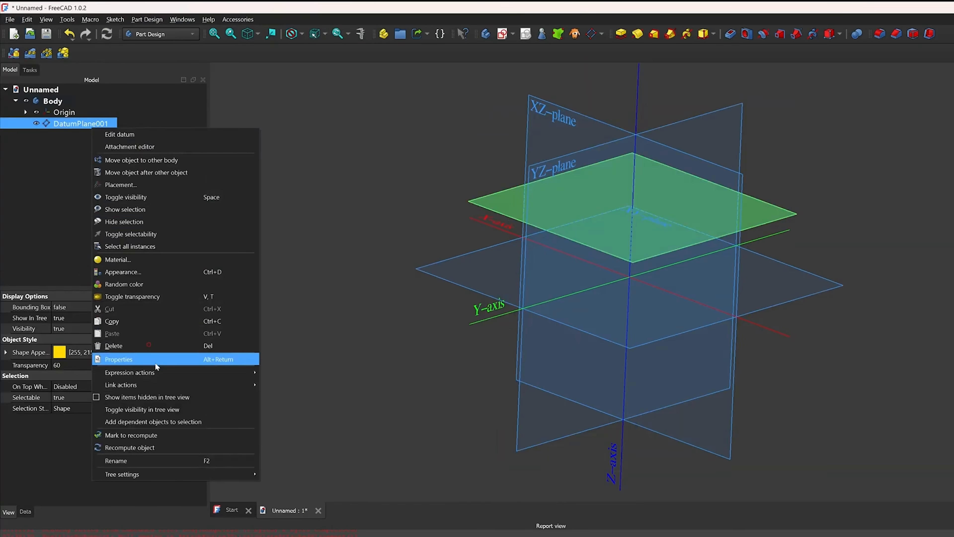
pyautogui.click(154, 346)
# - Sketch a right triangle on the YZ plane with its base, about 16 mm long, lying on the horizontal axis
pyautogui.moveTo(451, 221); pyautogui.dragTo(447, 233, button='middle')
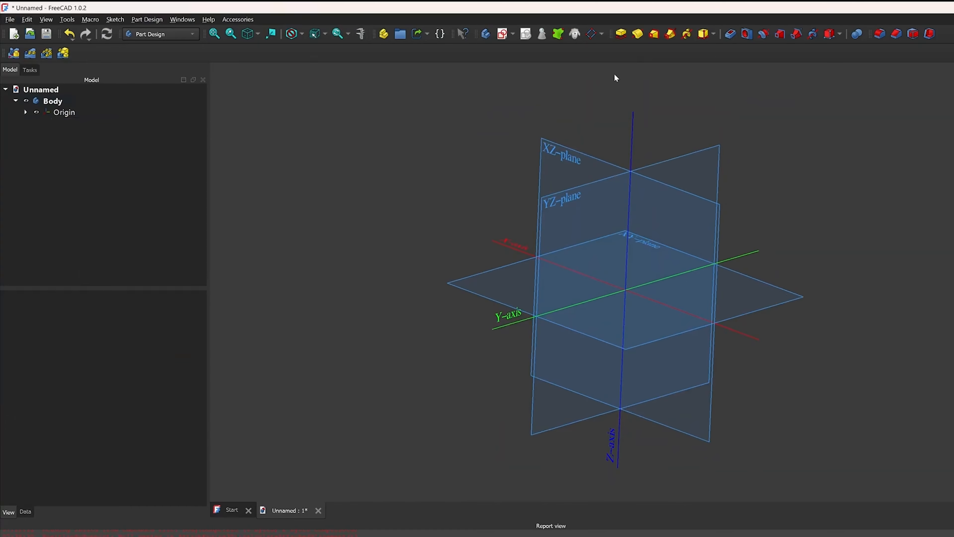
pyautogui.click(549, 203)
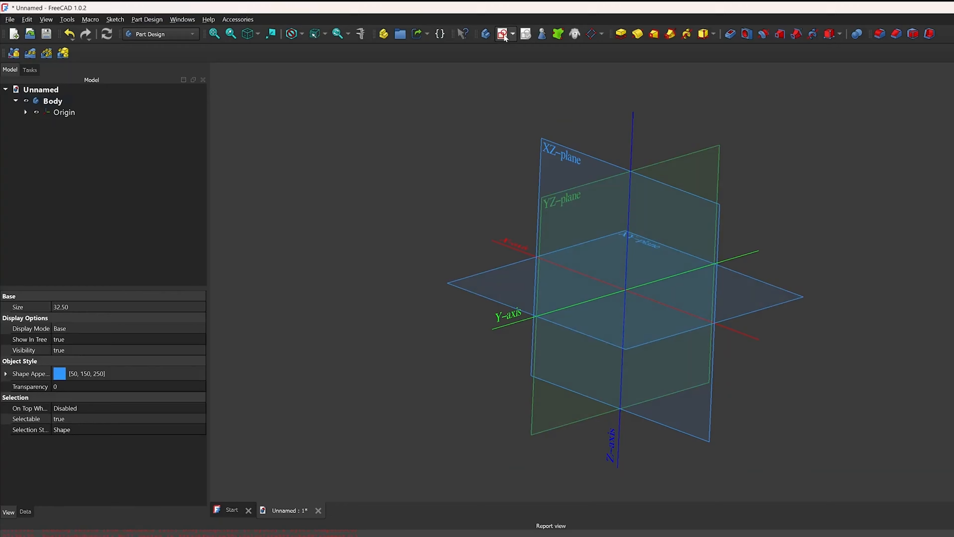
pyautogui.click(503, 34)
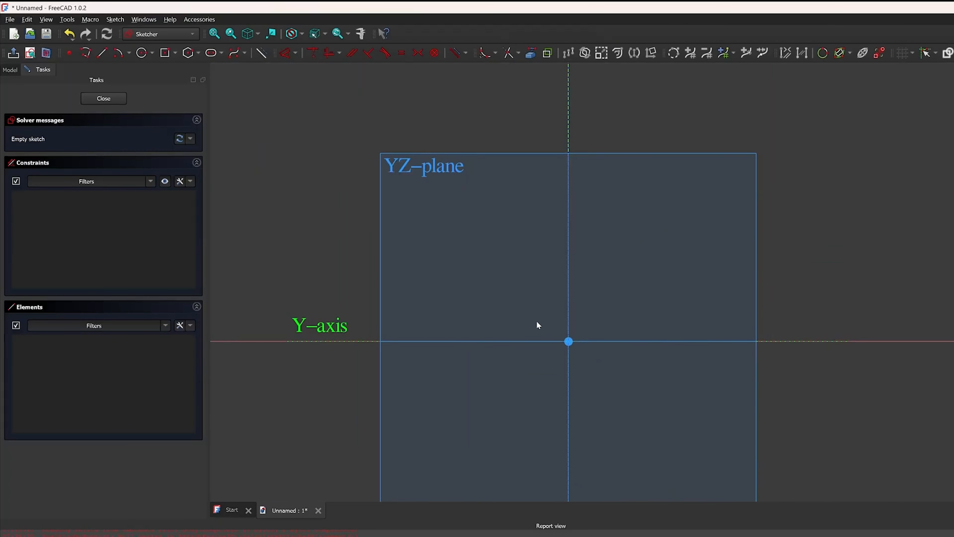
pyautogui.scroll(2, 536, 325)
pyautogui.click(101, 53)
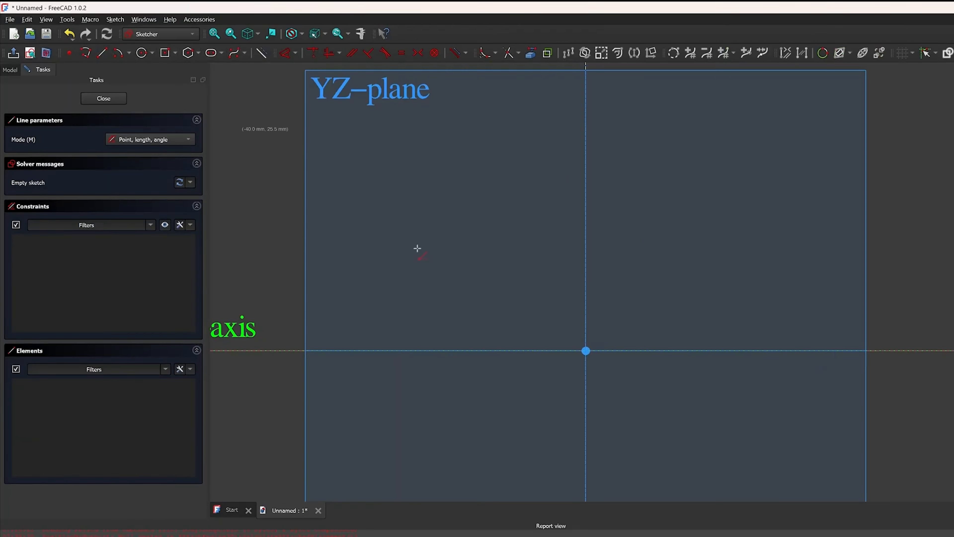
pyautogui.click(530, 351)
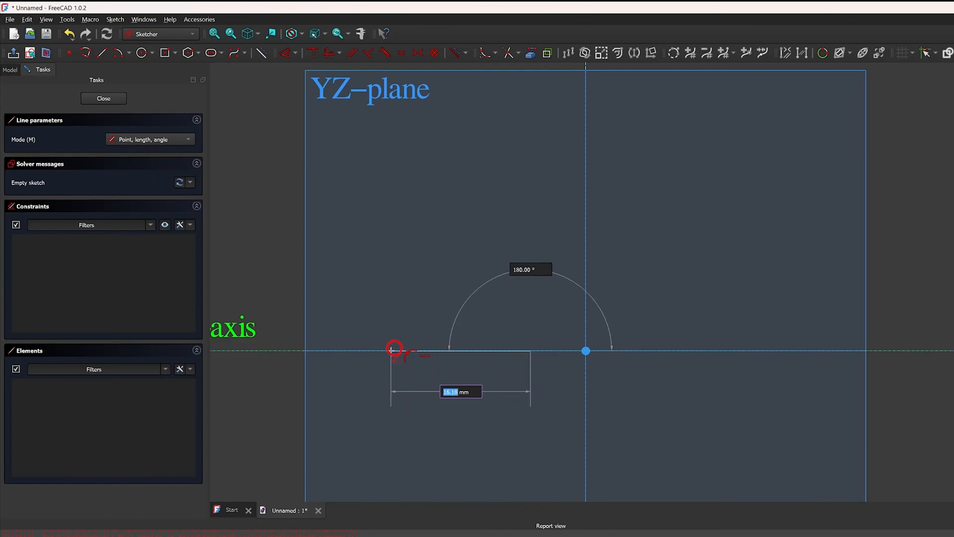
pyautogui.click(391, 351)
pyautogui.click(532, 351)
pyautogui.click(532, 305)
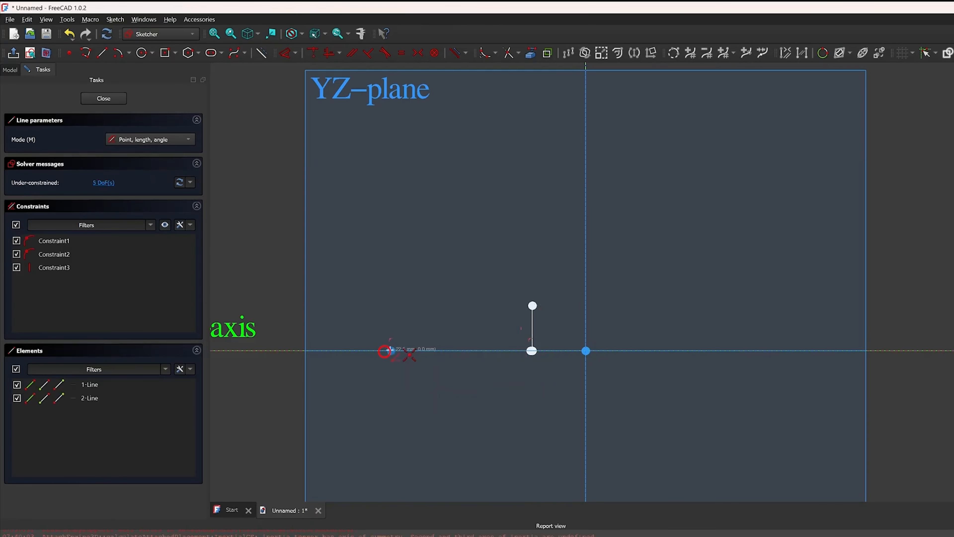
pyautogui.click(391, 351)
pyautogui.click(532, 306)
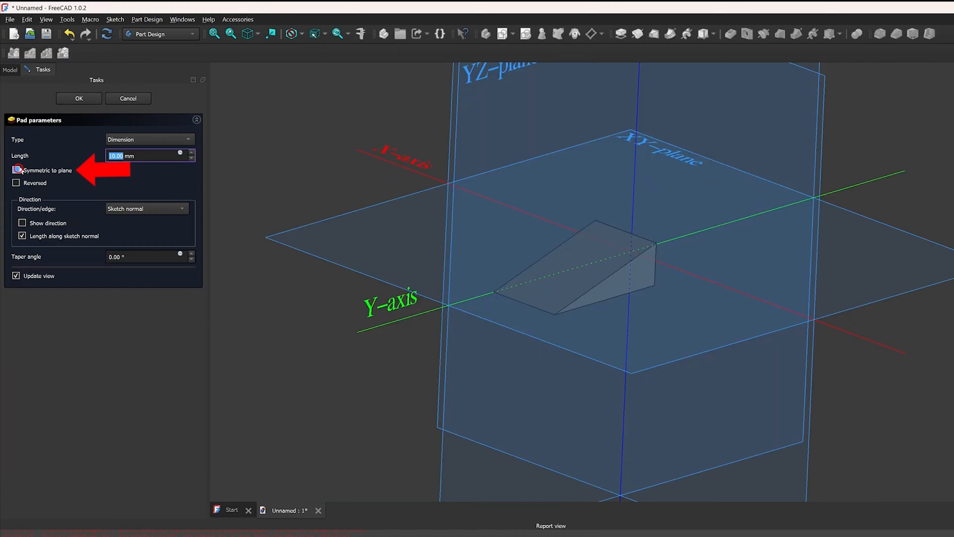
# - Pad the triangular sketch symmetrically to its plane, increase the pad length, and accept the wedge
pyautogui.click(18, 169)
pyautogui.click(193, 149)
pyautogui.click(193, 149)
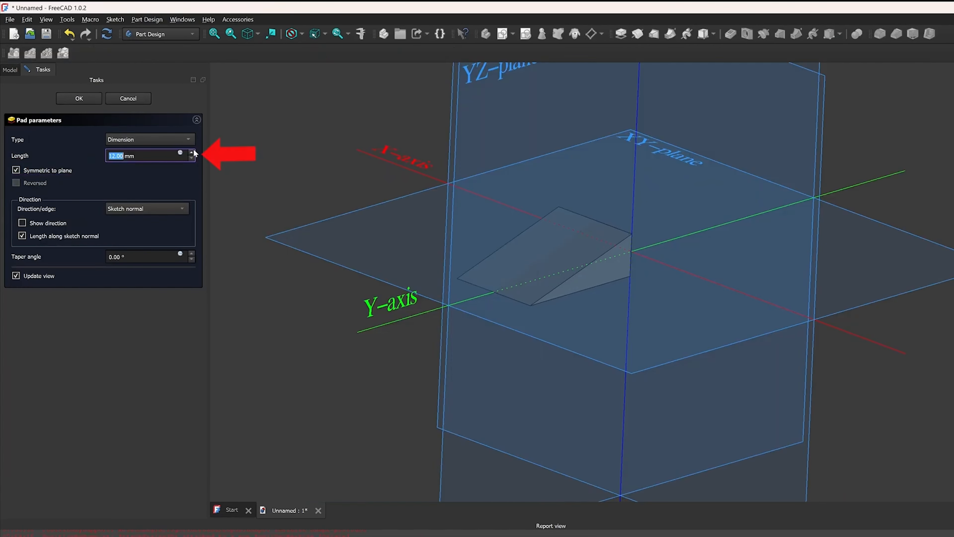
pyautogui.click(193, 149)
pyautogui.click(193, 150)
pyautogui.click(193, 150)
pyautogui.click(79, 98)
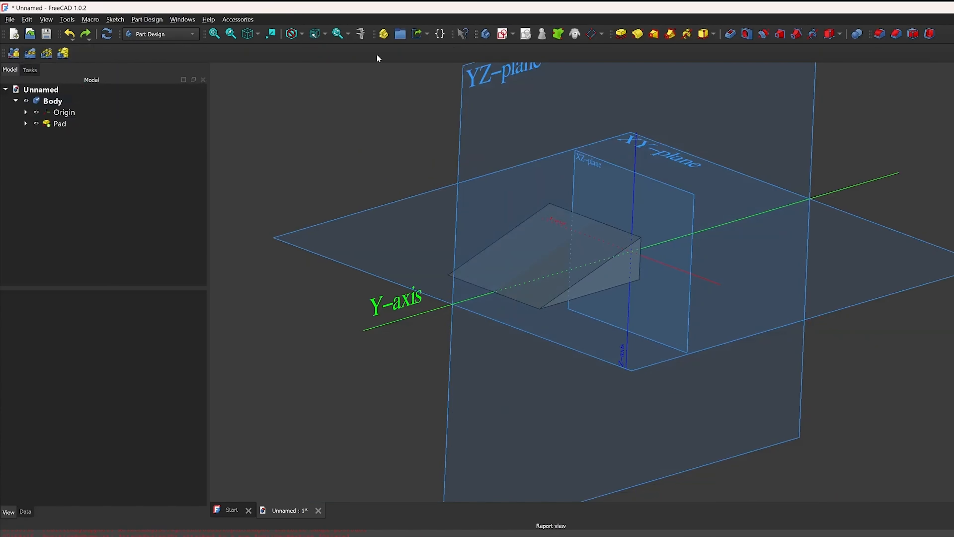
# - Sketch on the YZ plane and pocket a rectangular notch through the middle of the wedge's thick end
pyautogui.click(486, 79)
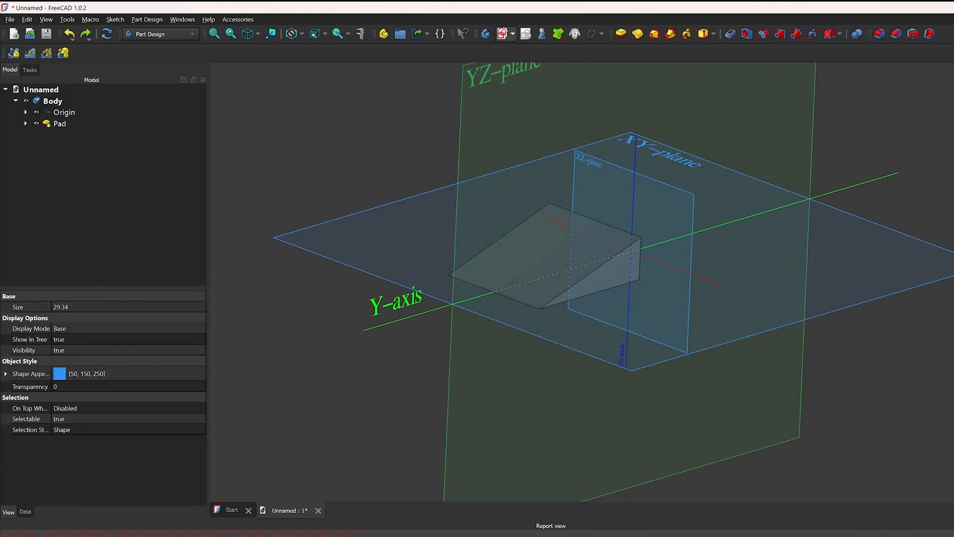
pyautogui.click(504, 34)
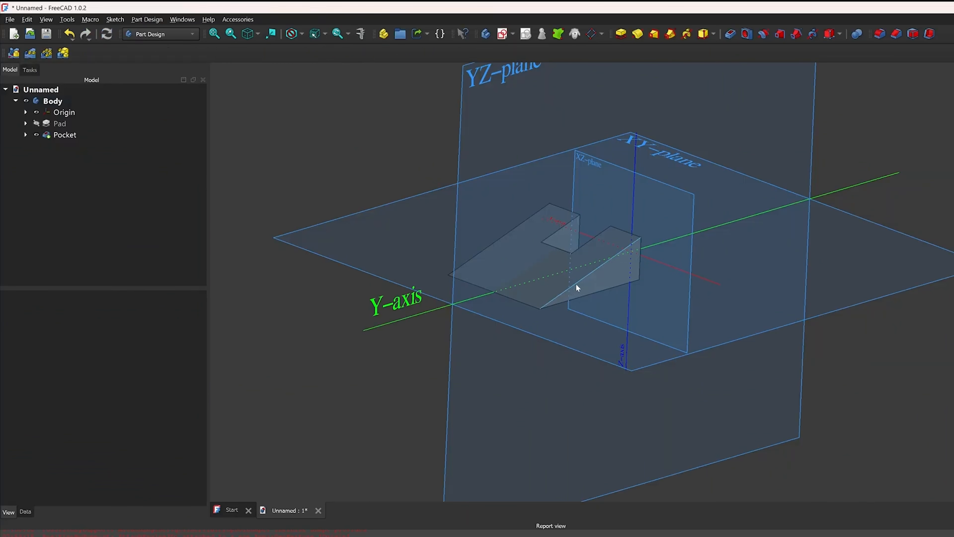
pyautogui.moveTo(576, 283)
pyautogui.mouseDown(button='middle')
pyautogui.moveTo(529, 326)
pyautogui.moveTo(487, 311)
pyautogui.moveTo(351, 304)
pyautogui.moveTo(320, 361)
pyautogui.moveTo(340, 399)
pyautogui.moveTo(299, 109)
pyautogui.mouseUp(button='middle')
pyautogui.moveTo(431, 72); pyautogui.dragTo(517, 68, button='middle')
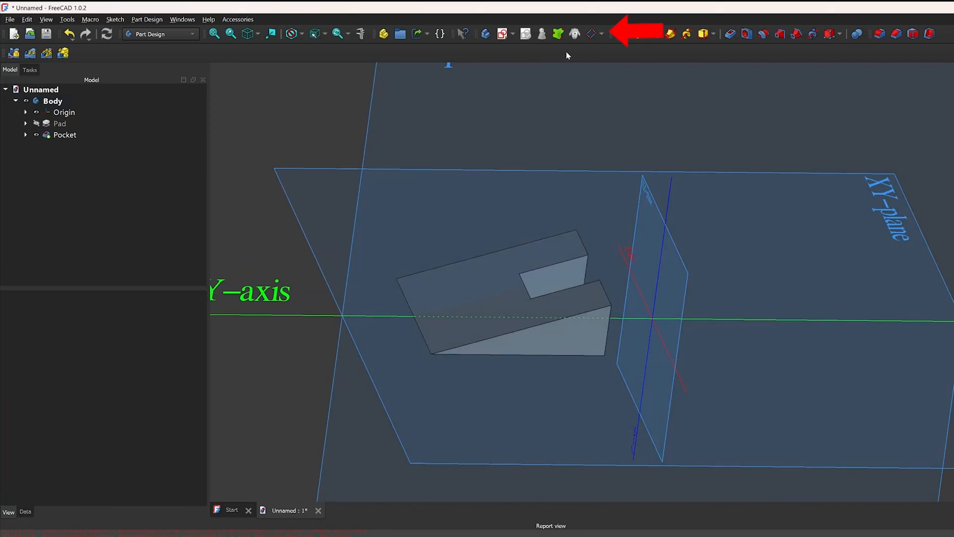
# - Create a datum plane through three vertices of the notched wedge using the Plane by 3 points attachment mode
pyautogui.click(591, 34)
pyautogui.moveTo(542, 98); pyautogui.dragTo(601, 332, button='middle')
pyautogui.scroll(5, 601, 332)
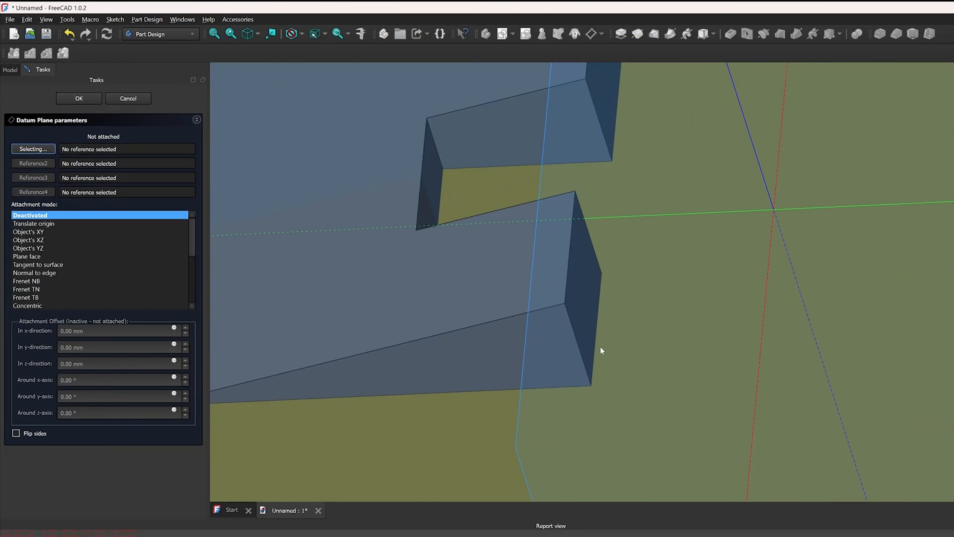
pyautogui.click(592, 385)
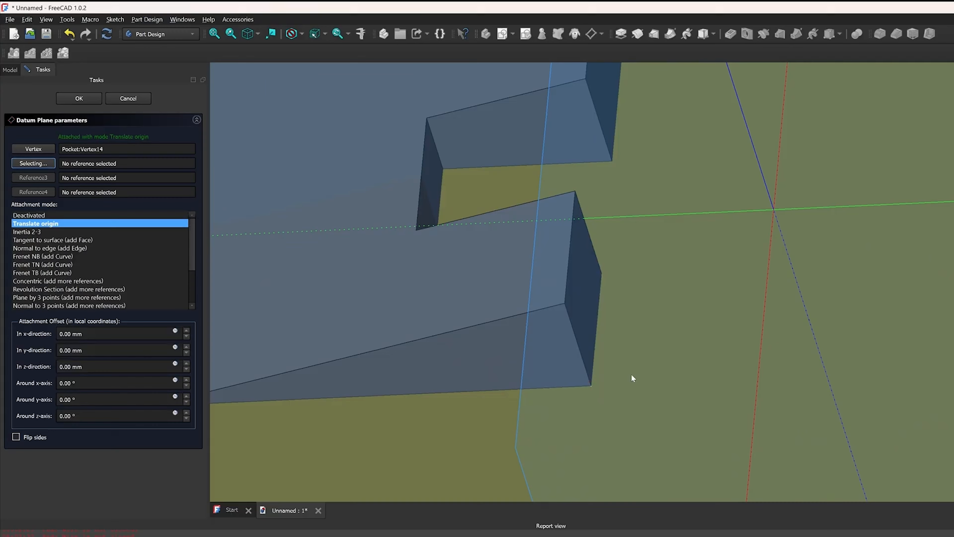
pyautogui.click(565, 303)
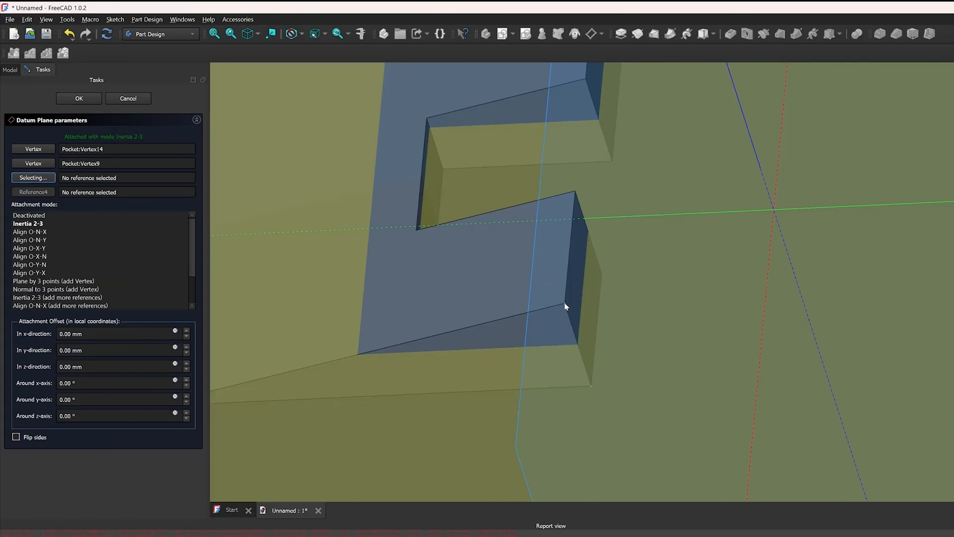
pyautogui.click(426, 117)
pyautogui.scroll(-10, 532, 190)
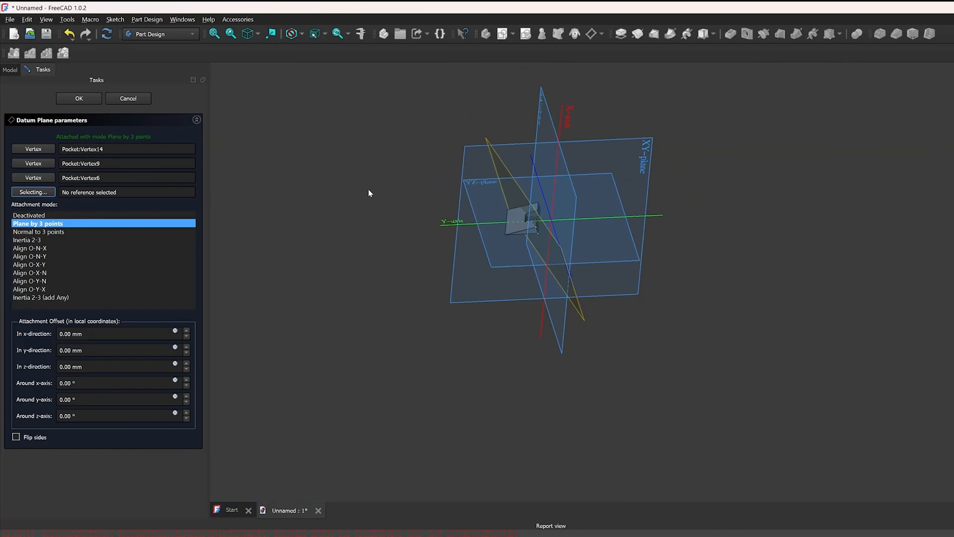
pyautogui.click(80, 98)
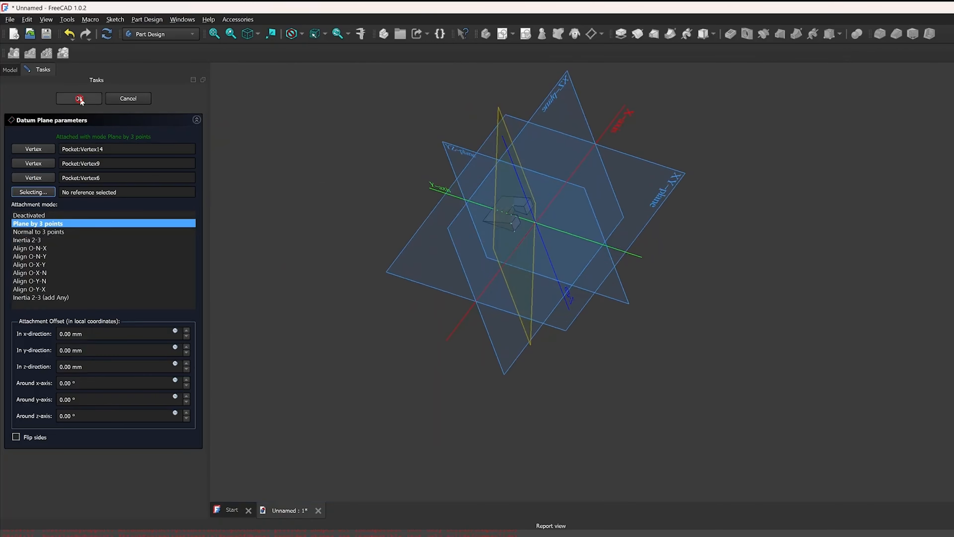
# - Create a second datum plane attached to two edges of the notched wedge
pyautogui.scroll(8, 409, 181)
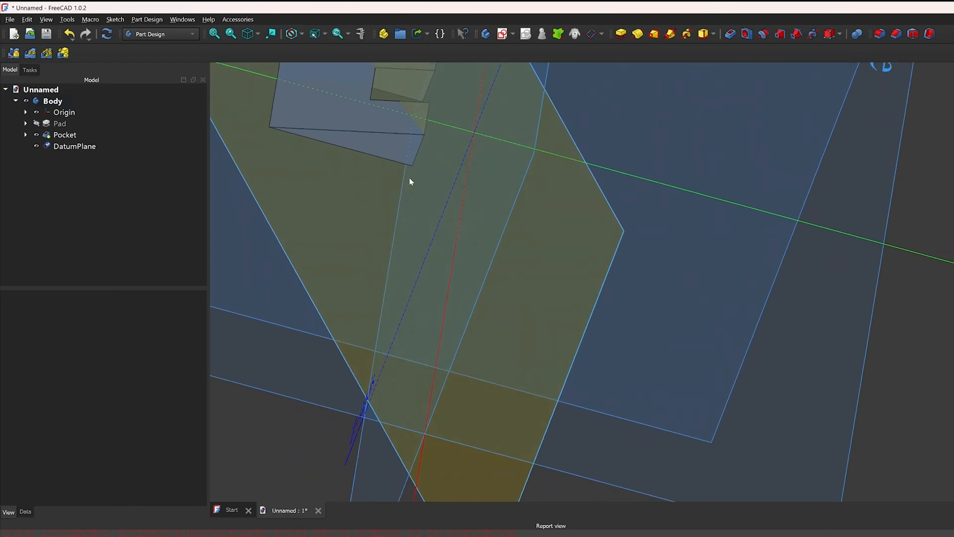
pyautogui.scroll(-6, 409, 181)
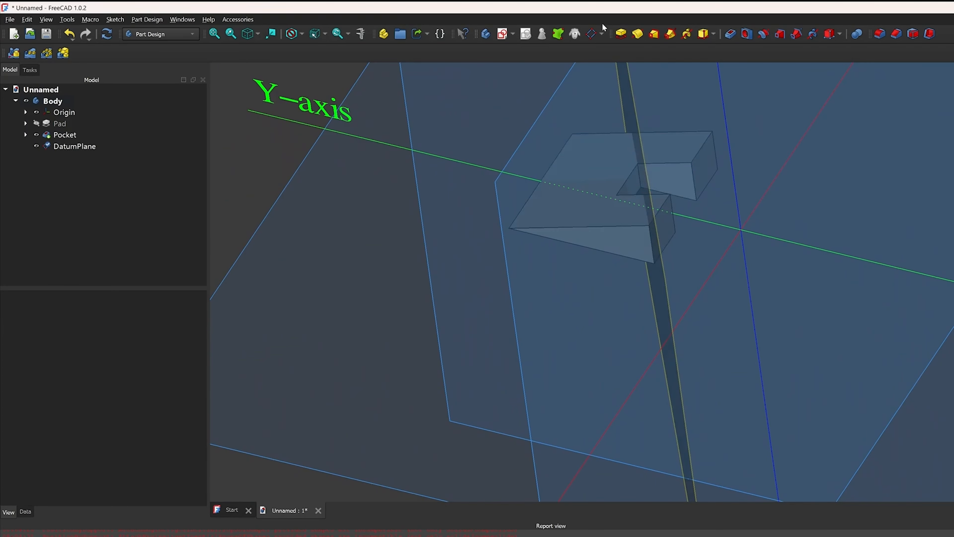
pyautogui.click(591, 34)
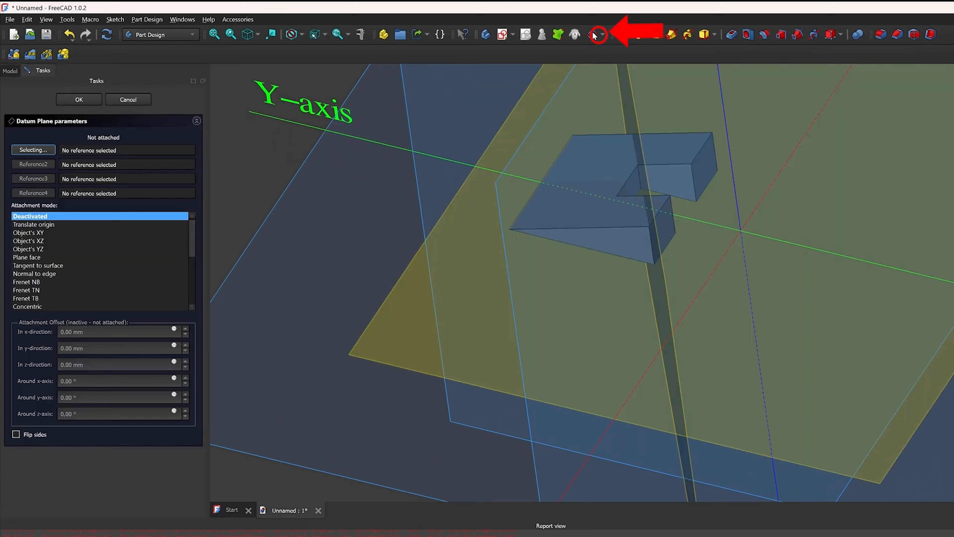
pyautogui.click(689, 176)
pyautogui.scroll(7, 658, 181)
pyautogui.moveTo(672, 173); pyautogui.dragTo(883, 166, button='middle')
pyautogui.scroll(-4, 883, 165)
pyautogui.scroll(5, 883, 166)
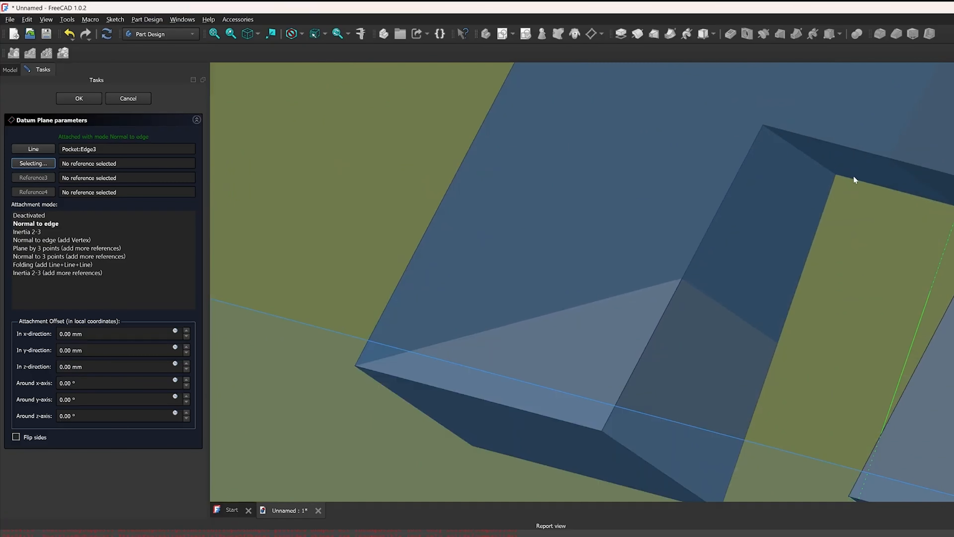
pyautogui.click(853, 176)
pyautogui.click(79, 98)
# - Hide the three-point datum plane and the datum plane attached to the edges
pyautogui.scroll(-6, 507, 271)
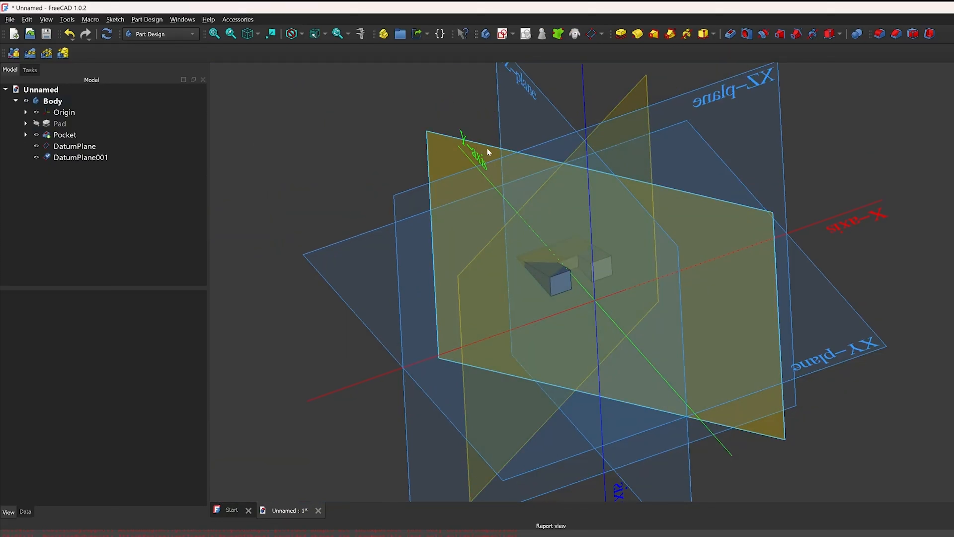
pyautogui.scroll(5, 601, 252)
pyautogui.scroll(3, 526, 297)
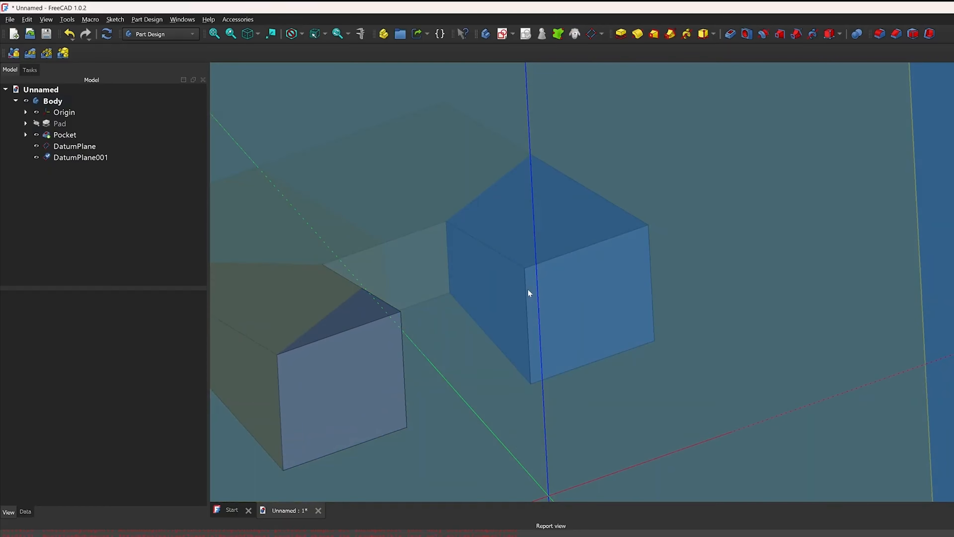
pyautogui.scroll(-6, 324, 263)
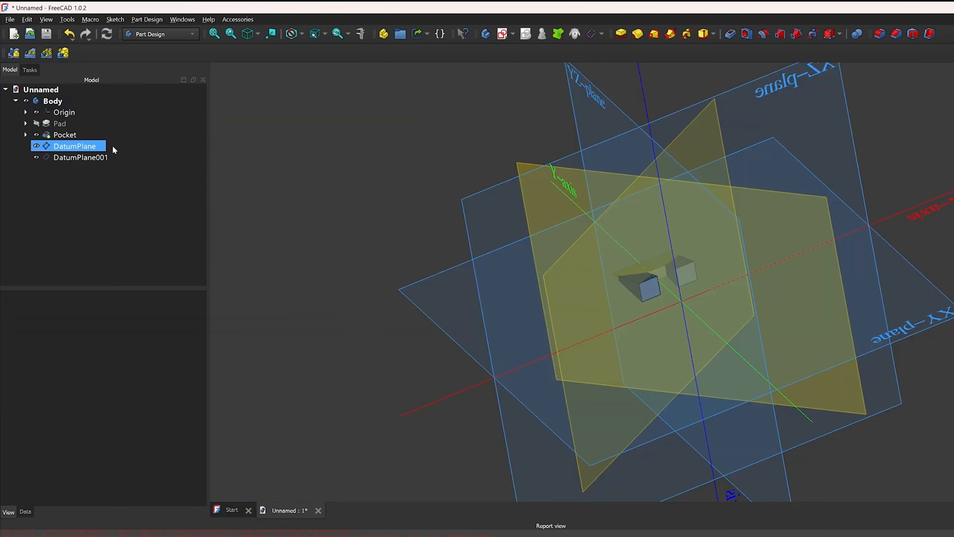
pyautogui.click(84, 149)
pyautogui.click(37, 146)
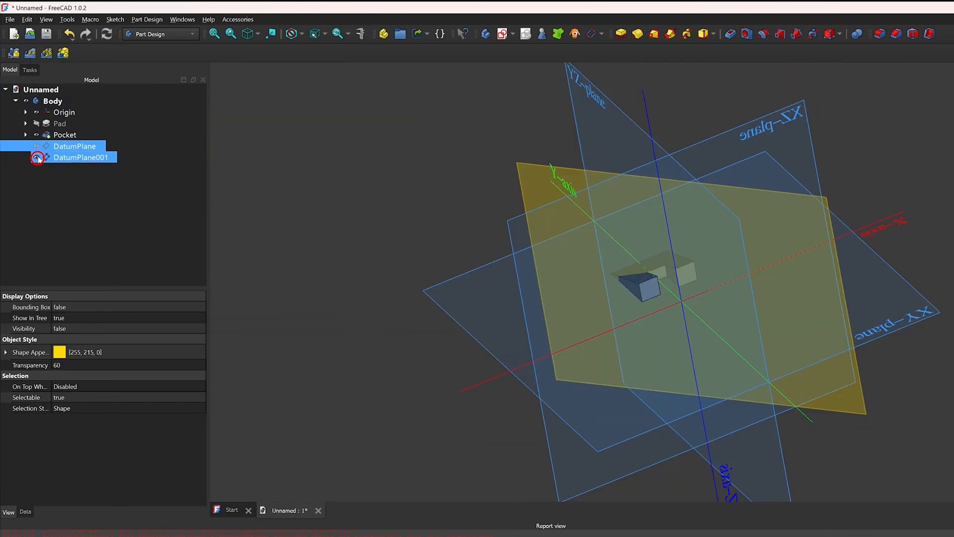
pyautogui.click(37, 157)
# - Create a datum plane attached to the wedge's triangular side face with a z-direction offset of 12 mm
pyautogui.moveTo(479, 312); pyautogui.dragTo(441, 238, button='middle')
pyautogui.scroll(2, 527, 245)
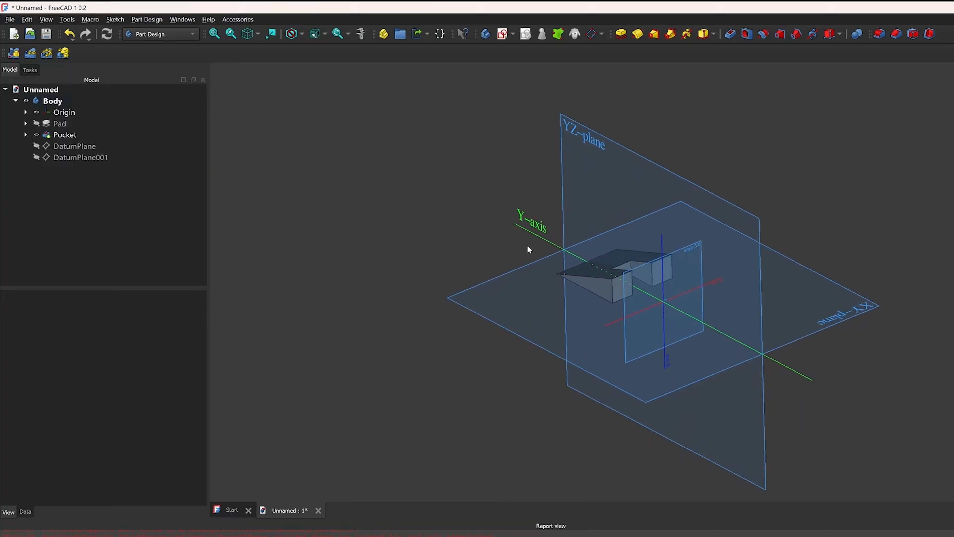
pyautogui.click(594, 292)
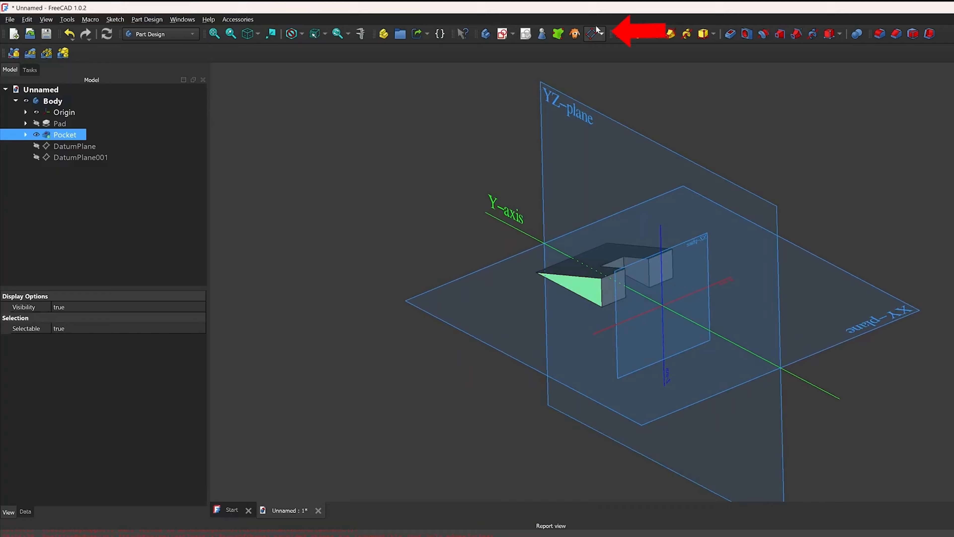
pyautogui.click(594, 38)
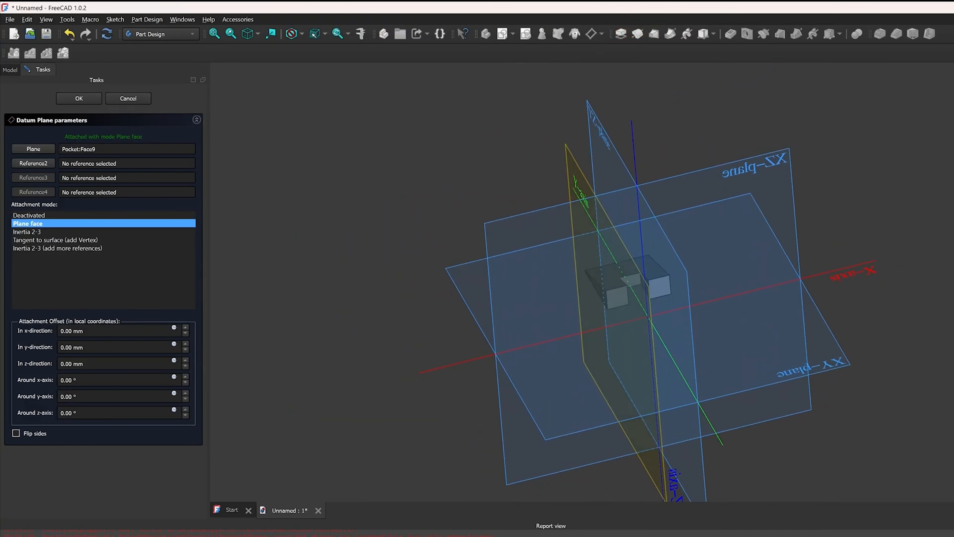
pyautogui.click(186, 359)
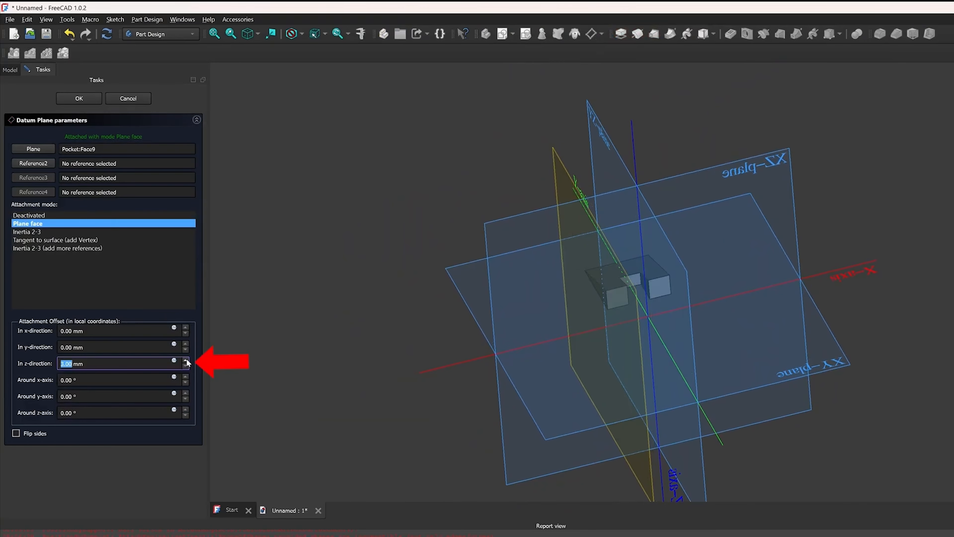
pyautogui.click(186, 360)
pyautogui.click(186, 359)
pyautogui.click(186, 360)
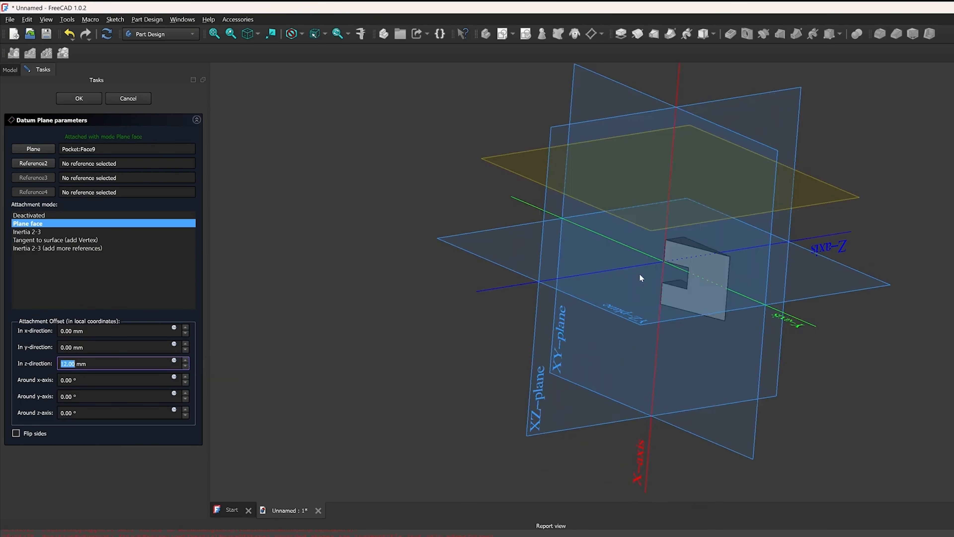
pyautogui.scroll(5, 705, 246)
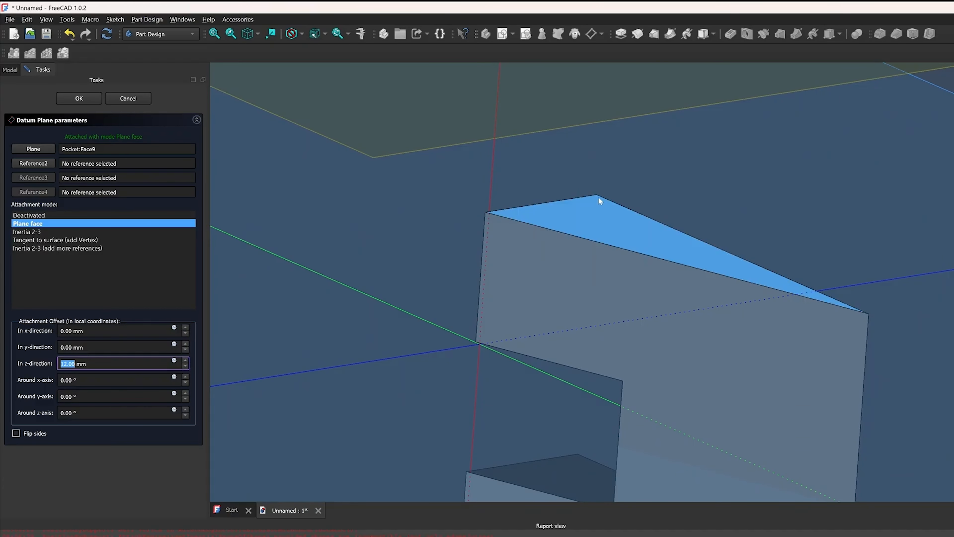
pyautogui.scroll(-5, 583, 217)
pyautogui.click(79, 98)
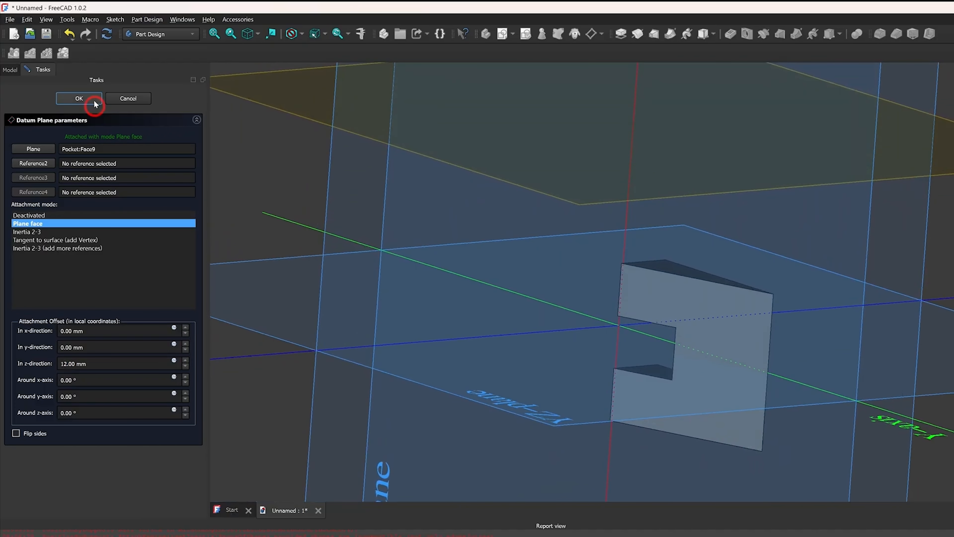
# - Create a datum plane attached to the wedge's sloped U-shaped face with a z-direction offset of 6 mm
pyautogui.moveTo(474, 136); pyautogui.dragTo(894, 276, button='middle')
pyautogui.click(874, 262)
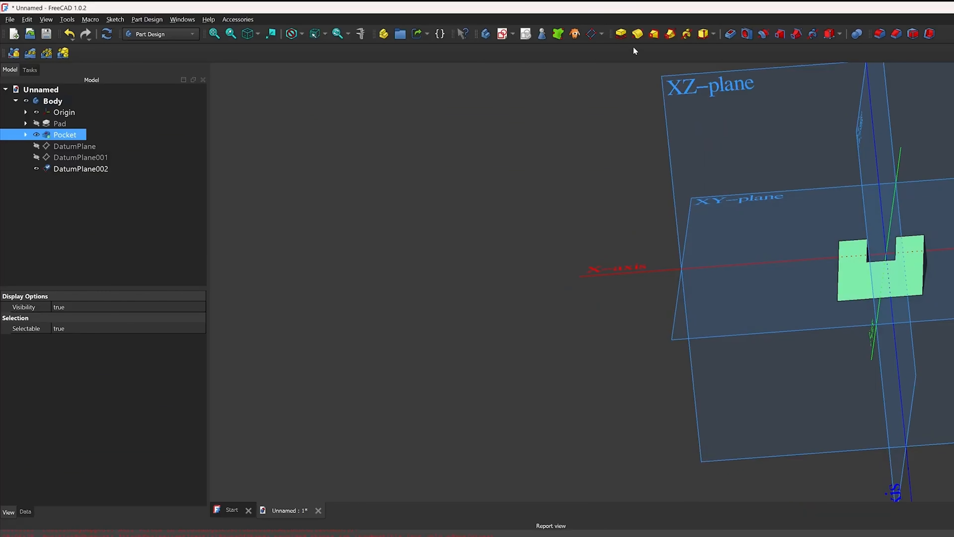
pyautogui.click(593, 34)
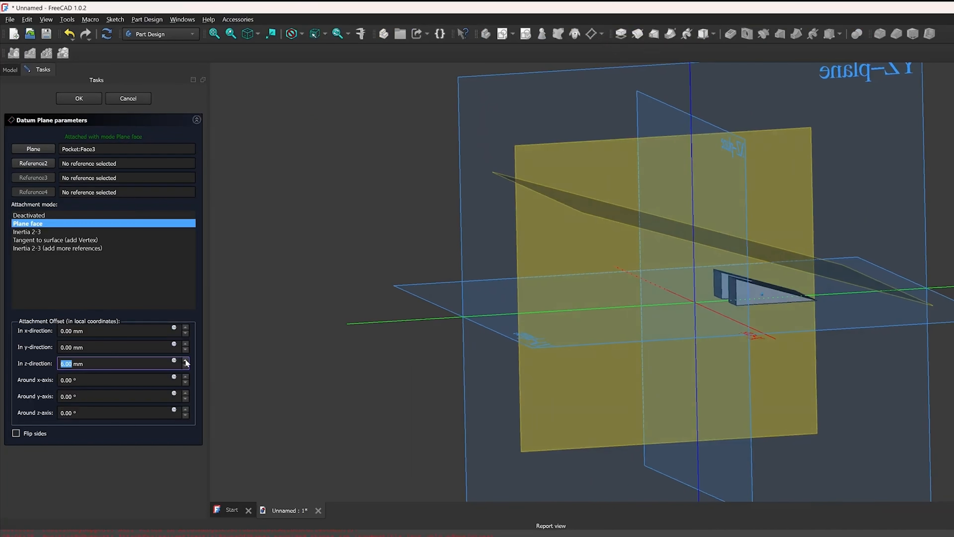
pyautogui.moveTo(226, 286); pyautogui.dragTo(255, 230, button='middle')
pyautogui.click(85, 101)
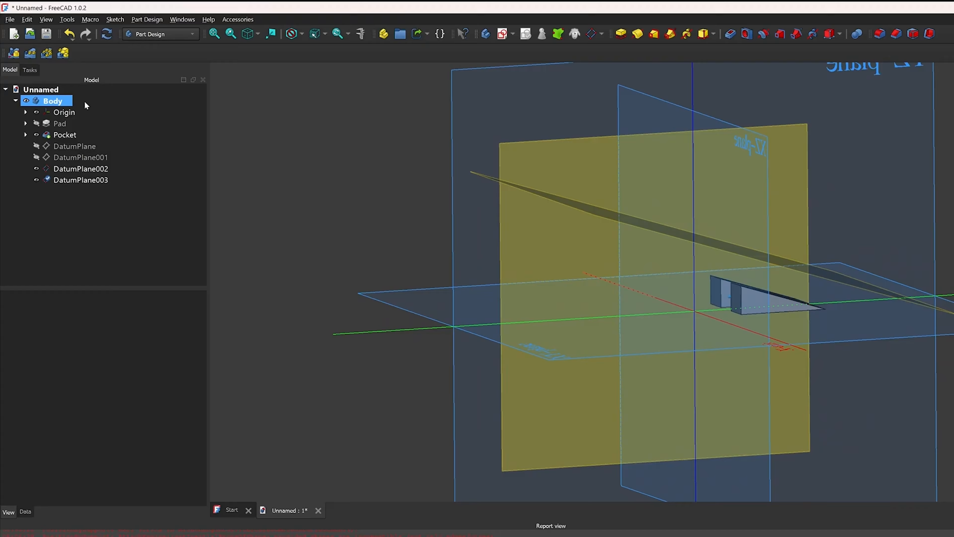